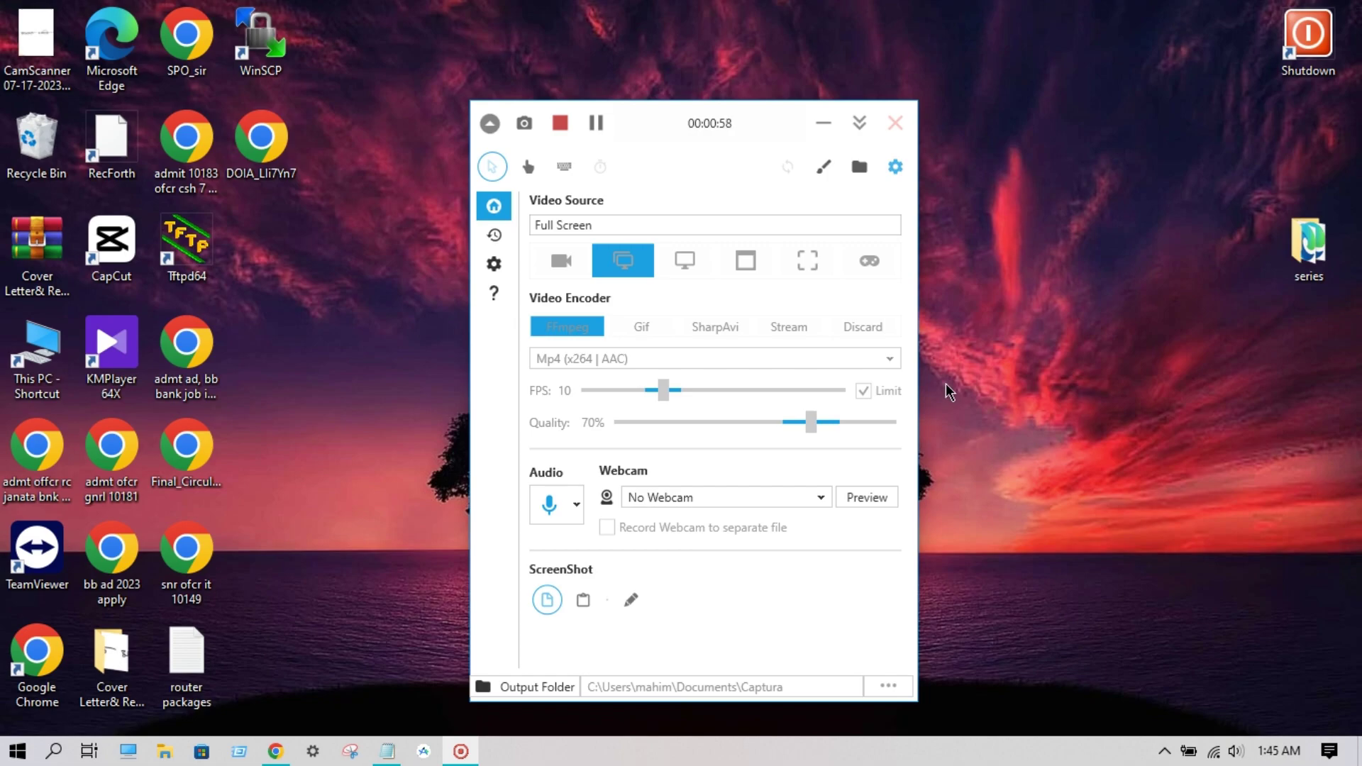
# Switch to Chrome and look over the Archer C60 emulator's network map page
pyautogui.moveTo(700, 108); pyautogui.dragTo(713, 85)
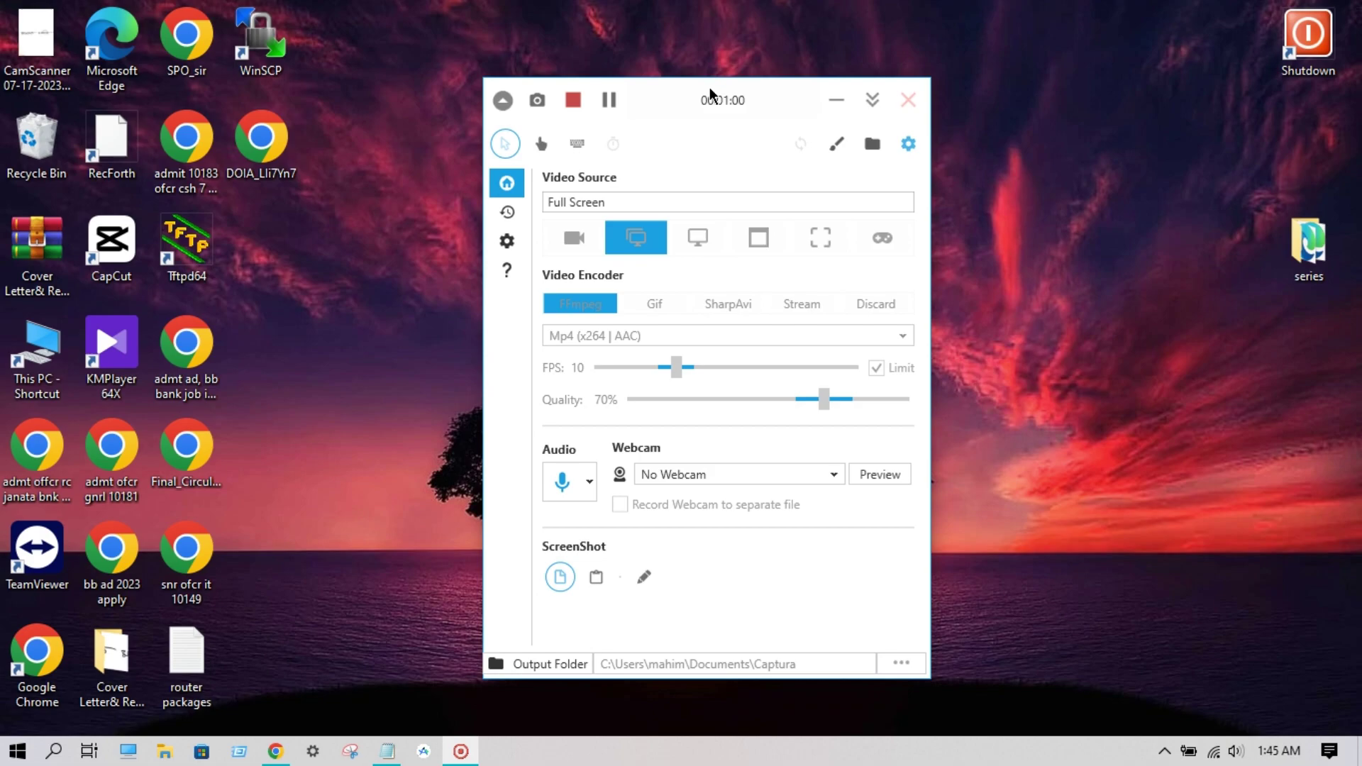
pyautogui.click(288, 752)
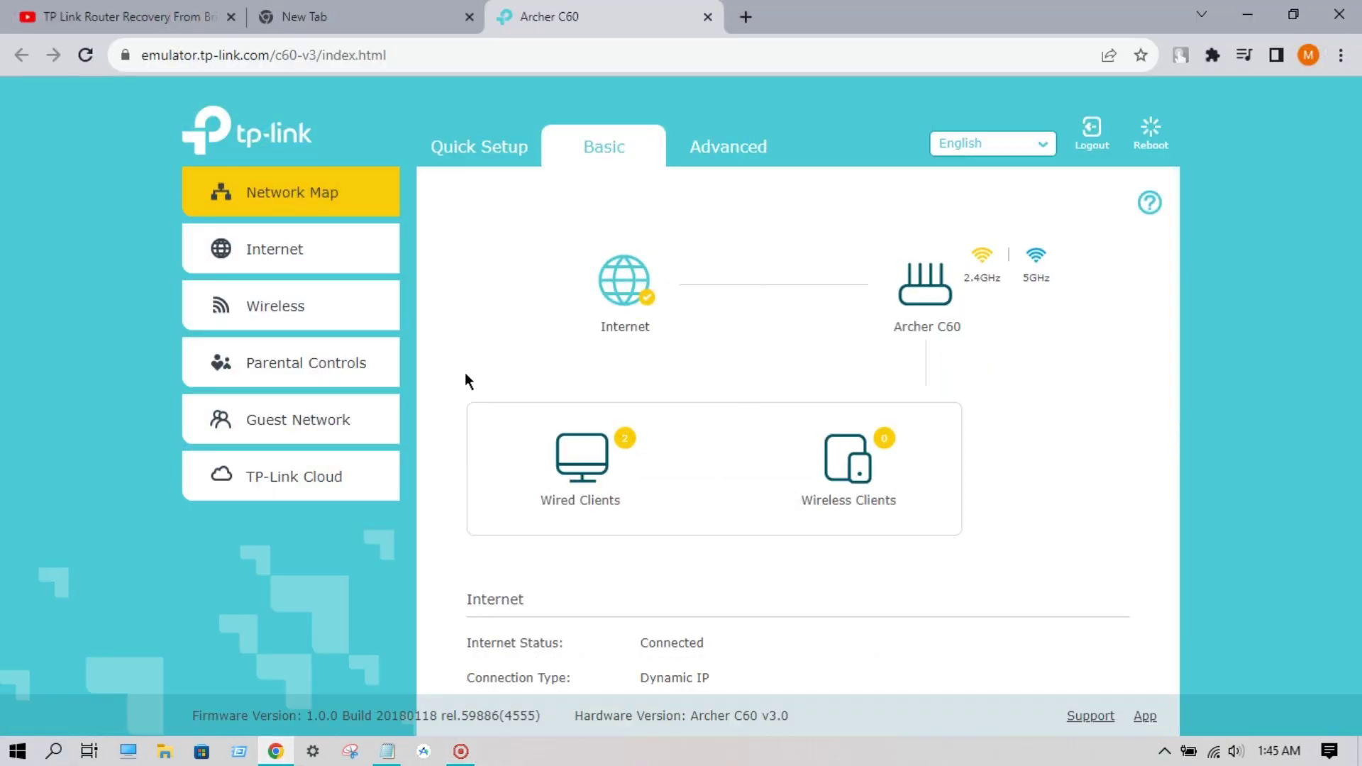
pyautogui.scroll(-5, 908, 426)
pyautogui.scroll(5, 934, 491)
# Search Google in a new tab for "archer 60 openwrt" and dismiss the translation offer
pyautogui.click(744, 19)
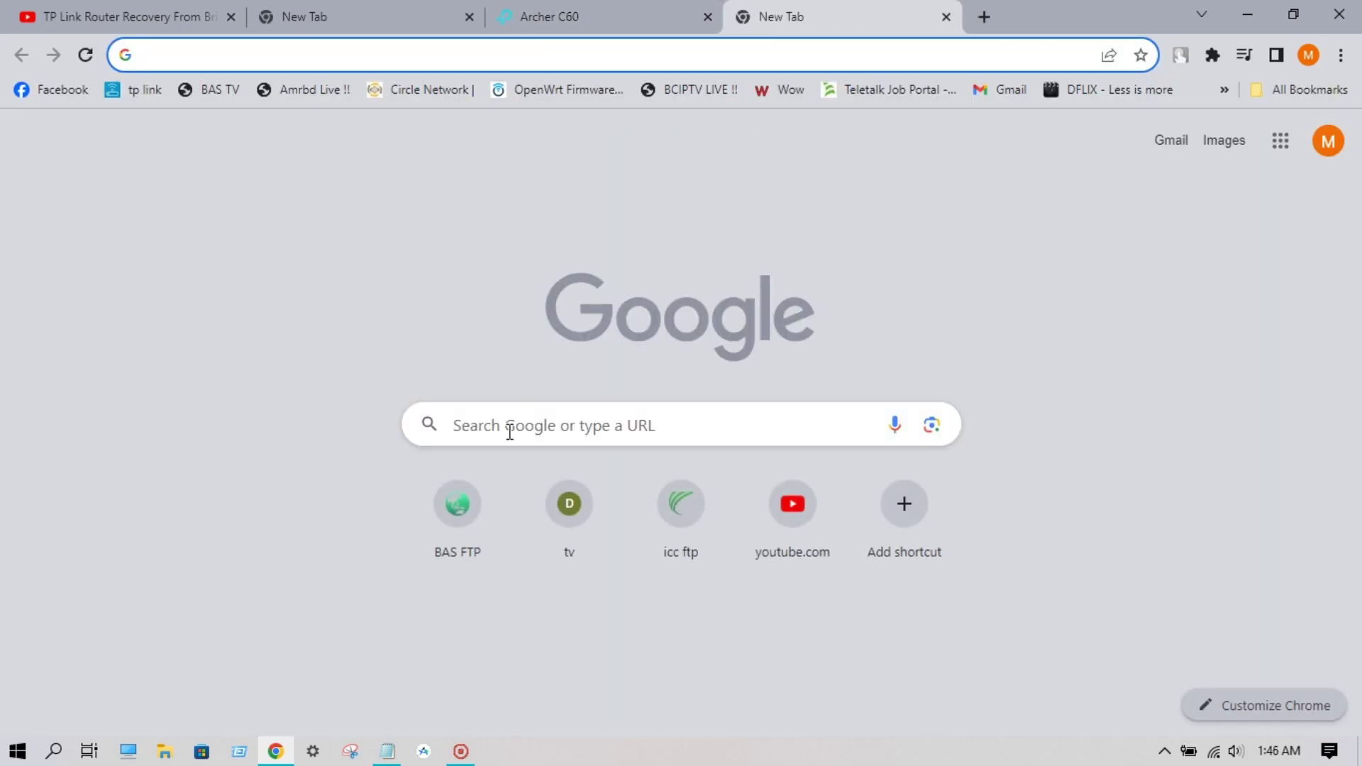
pyautogui.click(508, 427)
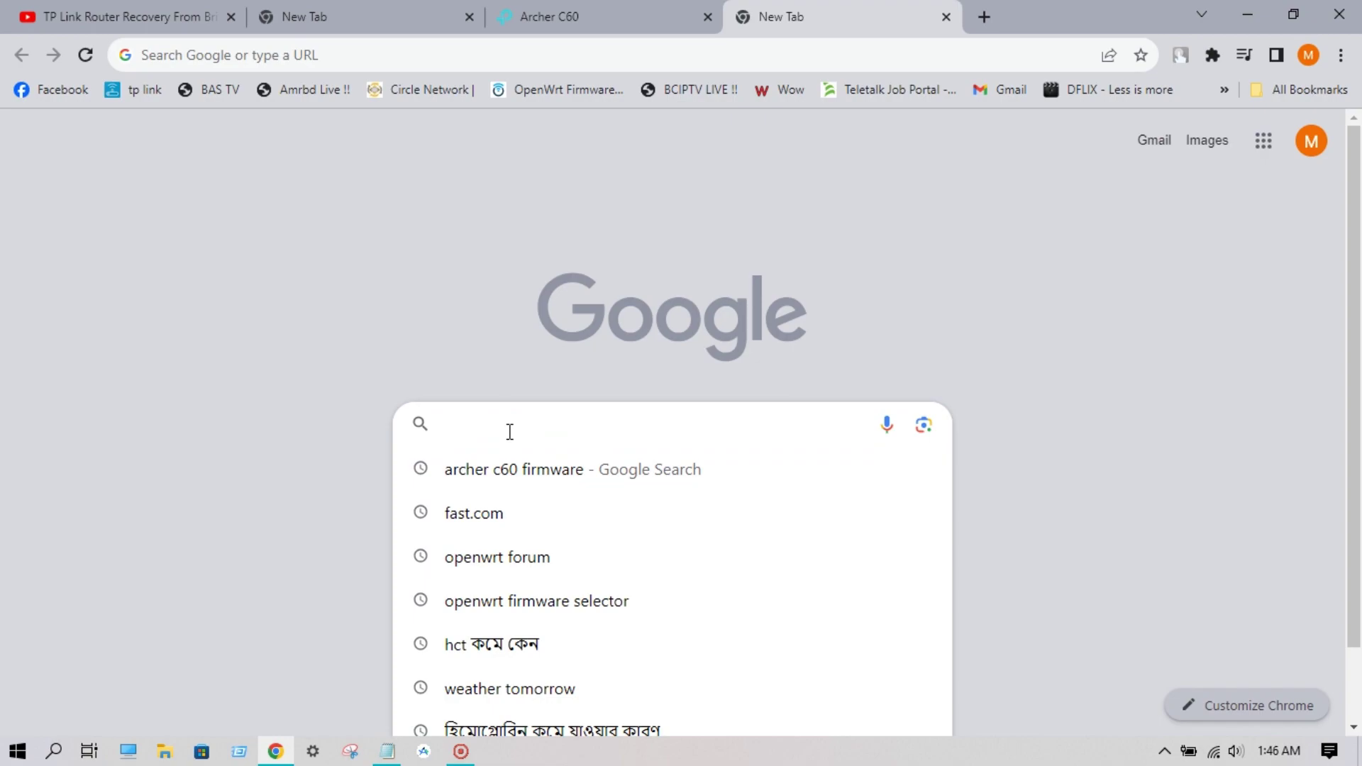
pyautogui.write('ar')
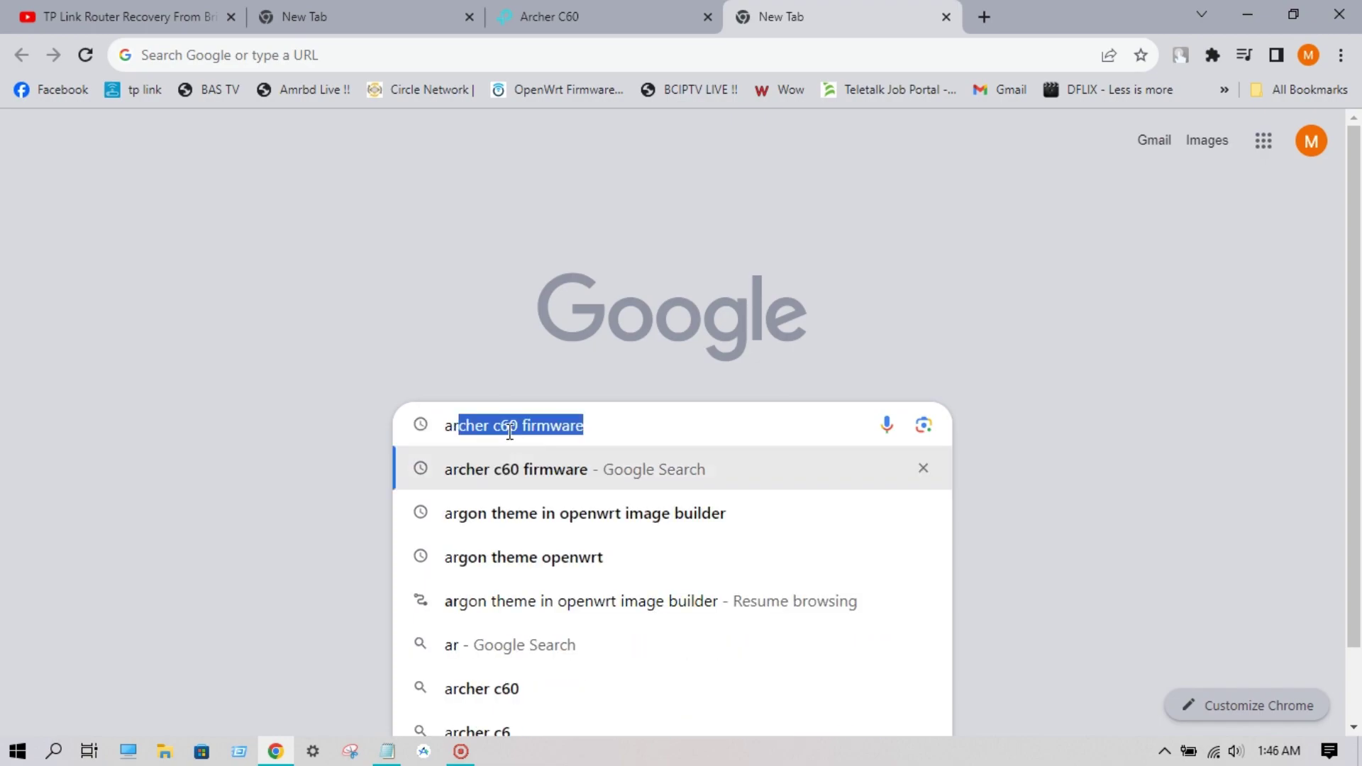
pyautogui.write('cher ')
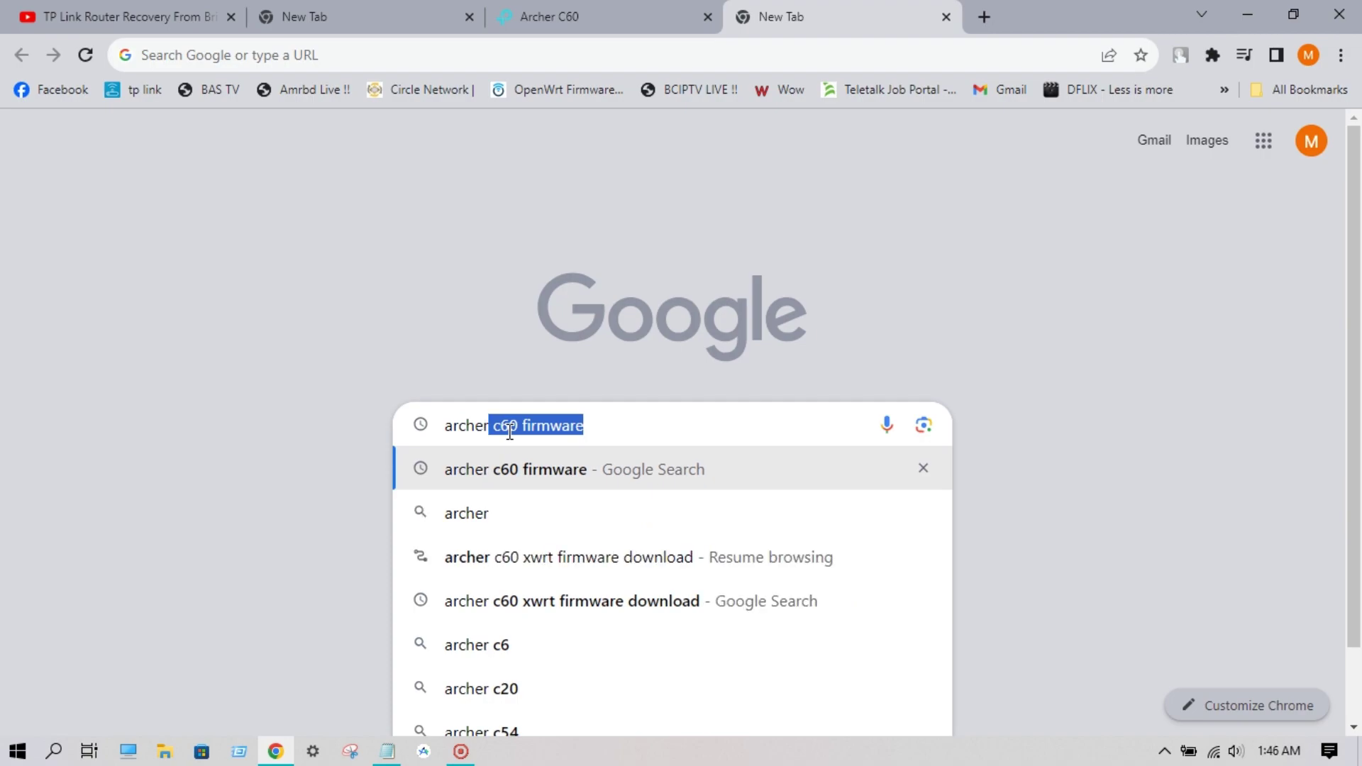
pyautogui.write('60')
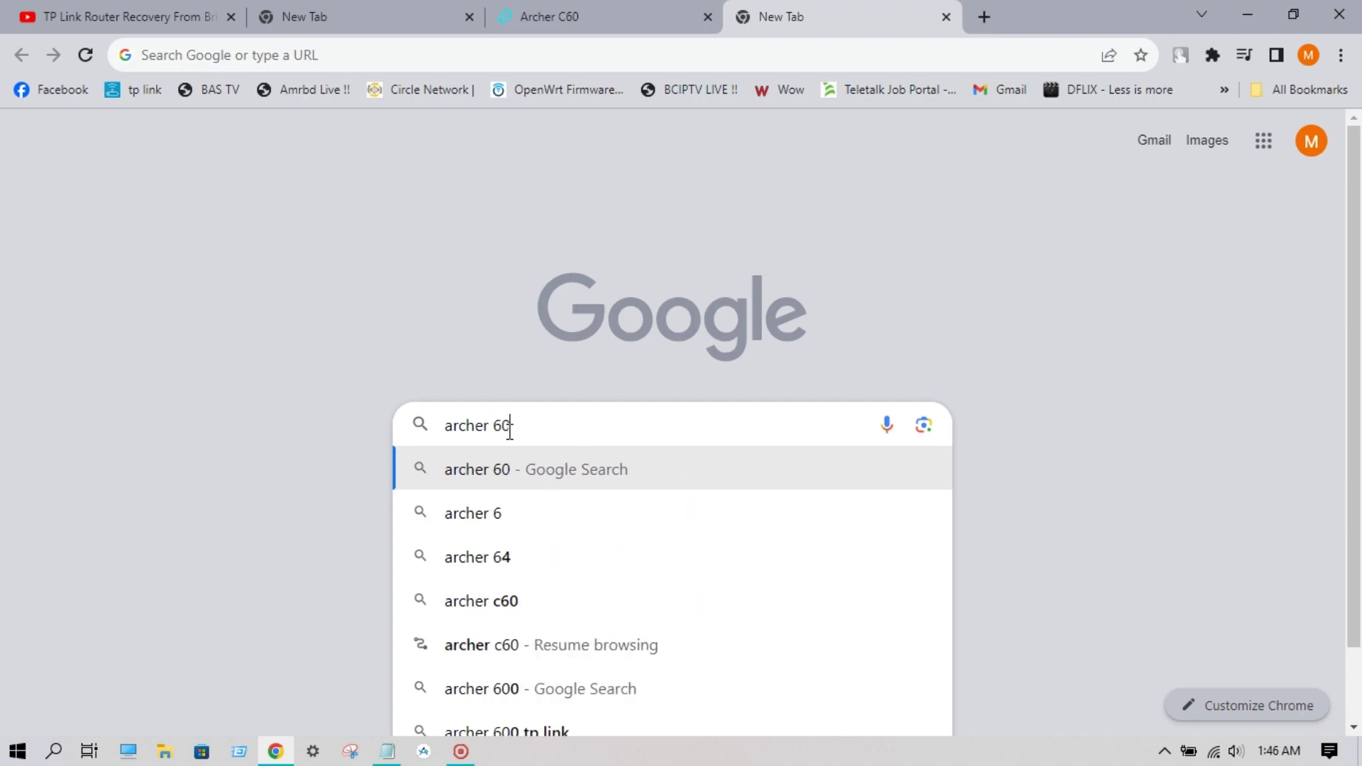
pyautogui.write(' op')
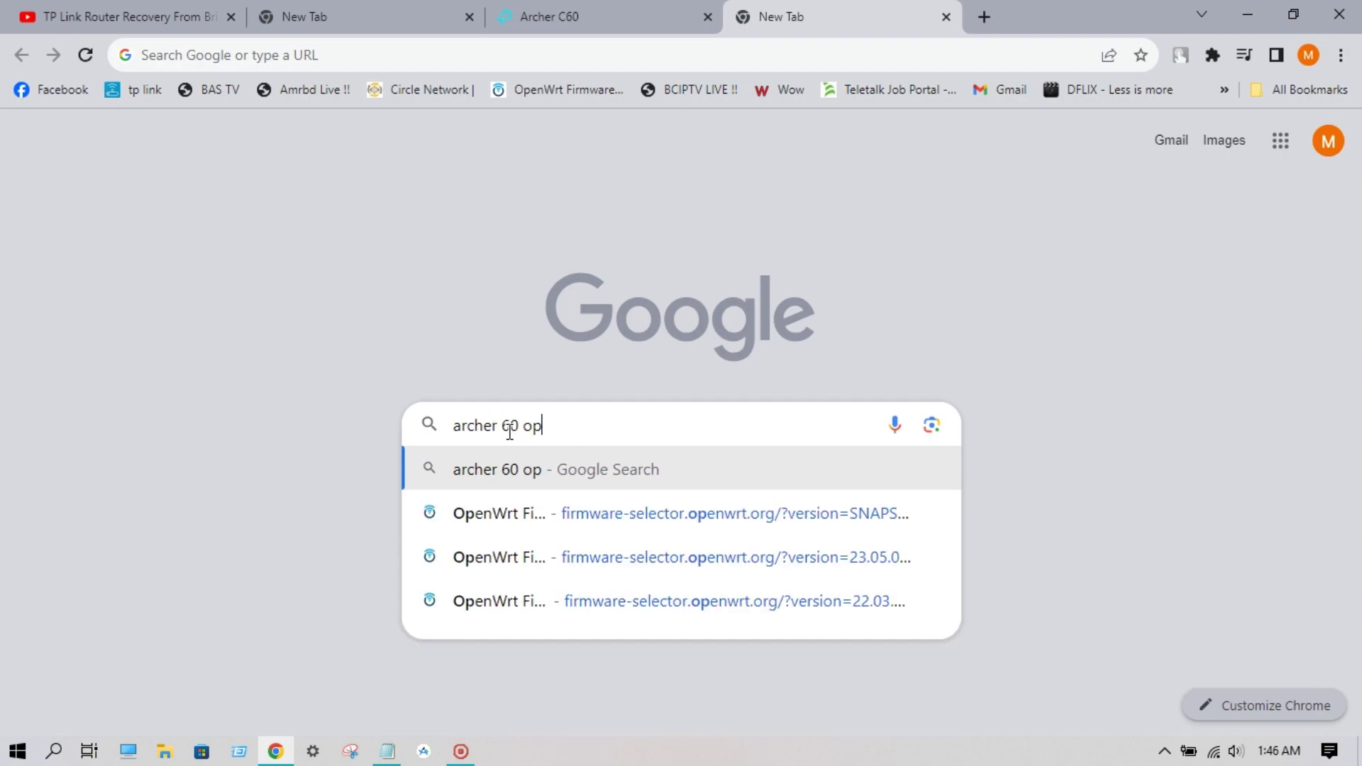
pyautogui.write('enwrt')
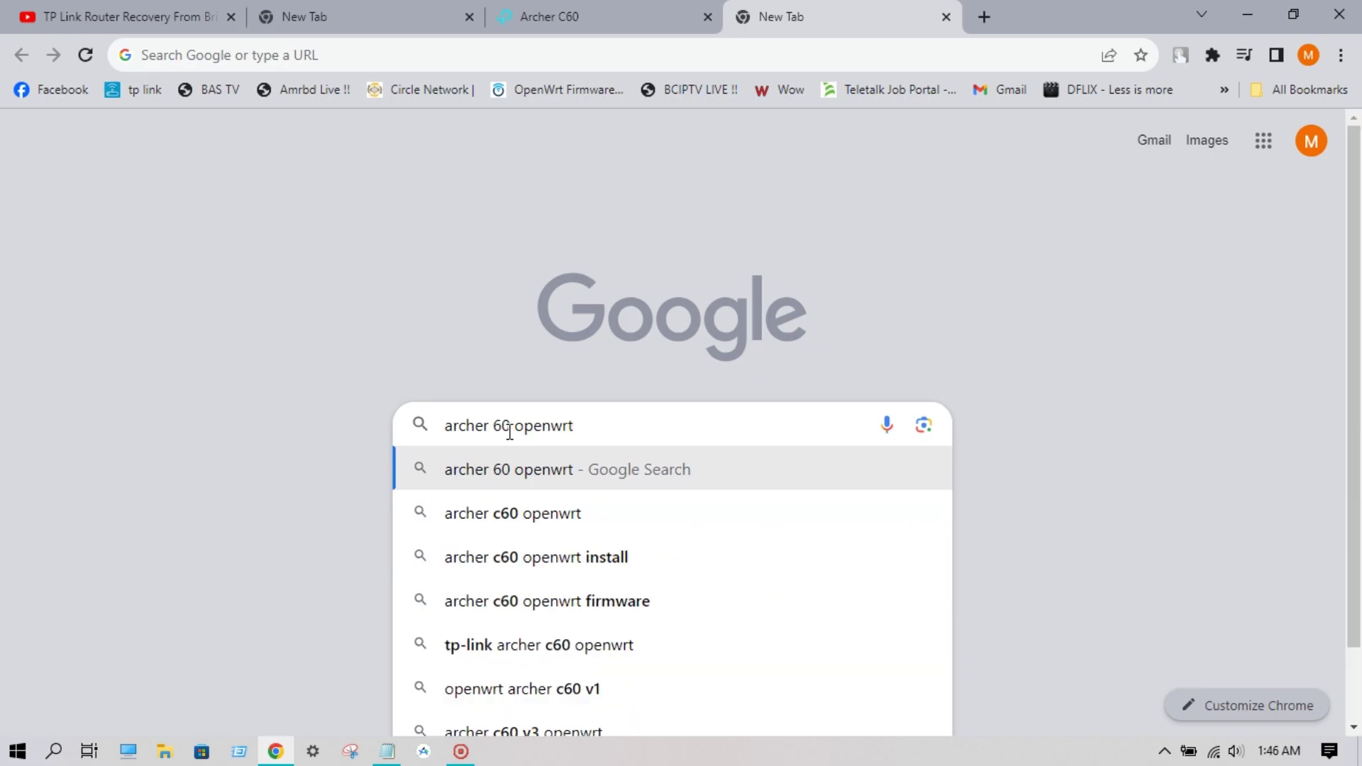
pyautogui.press('Return')
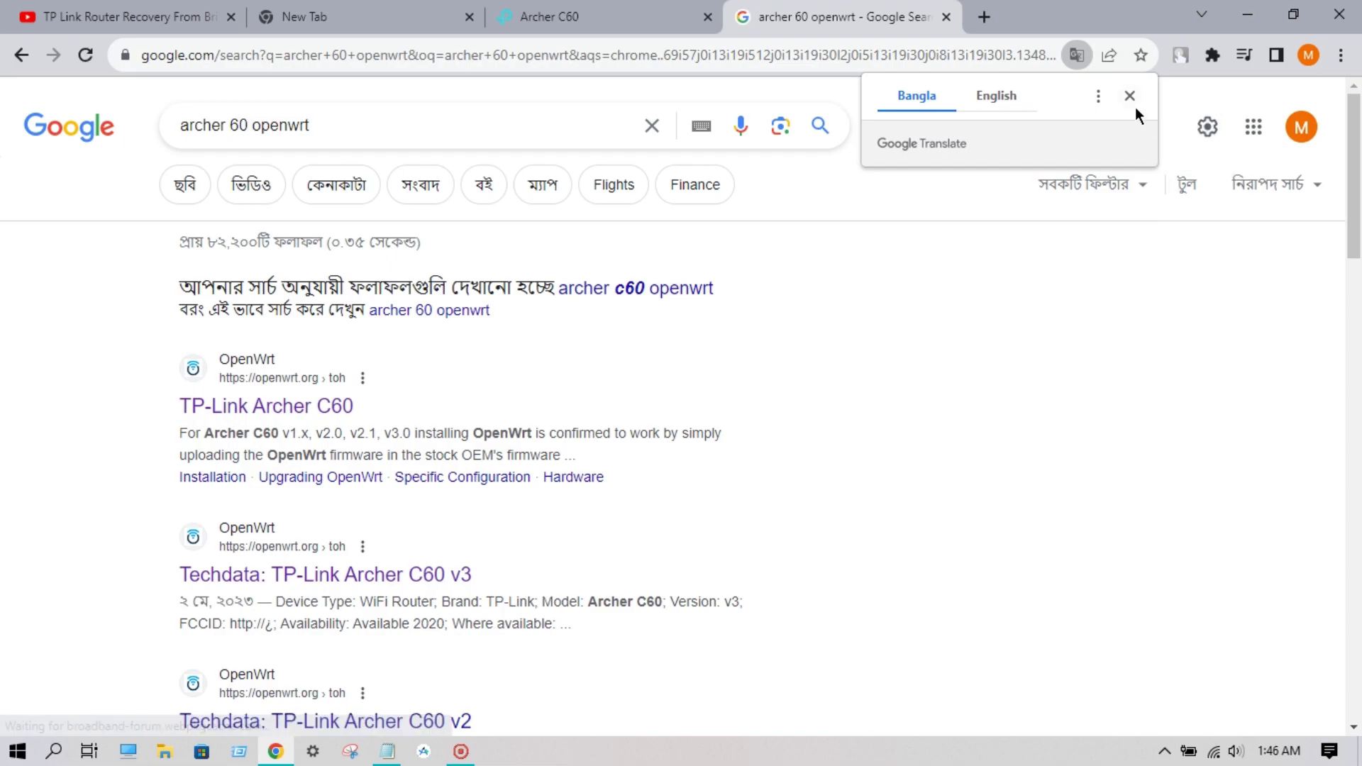
pyautogui.click(1129, 95)
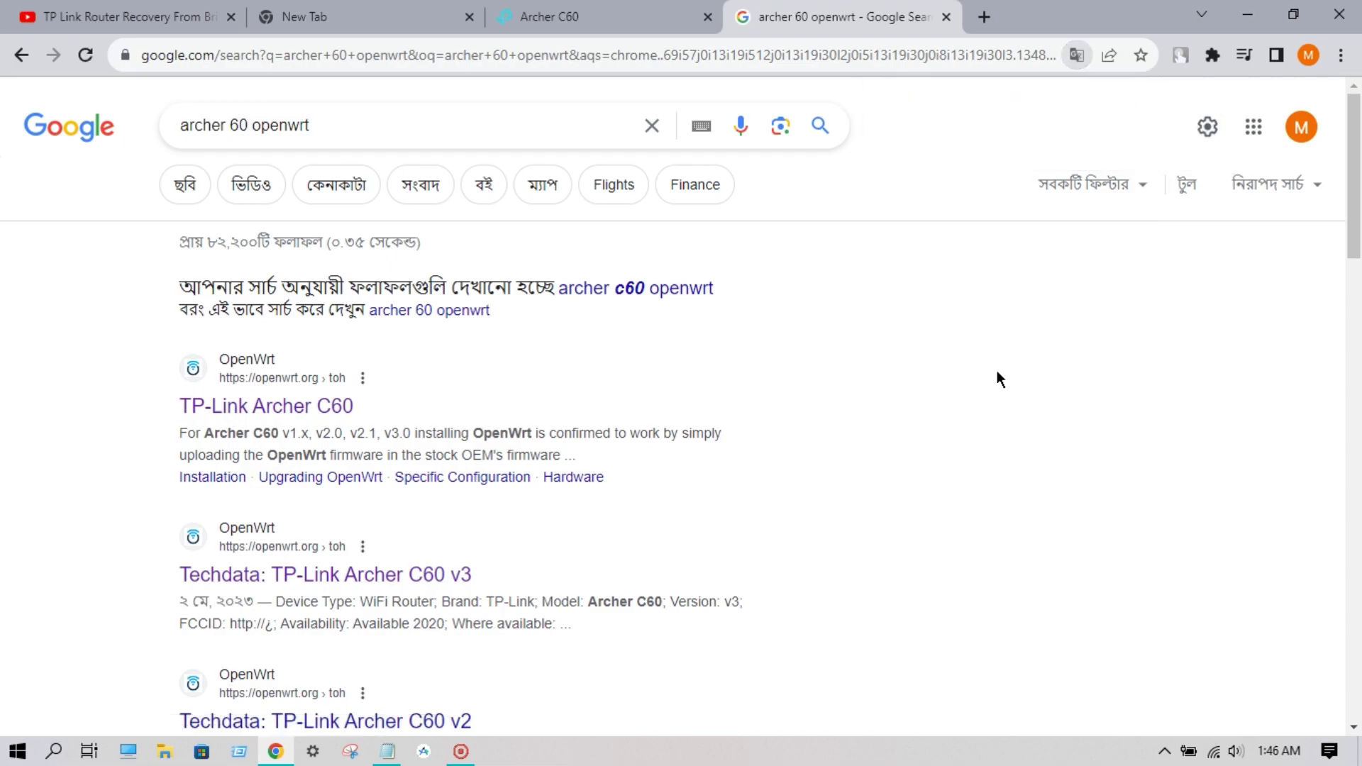
pyautogui.click(462, 753)
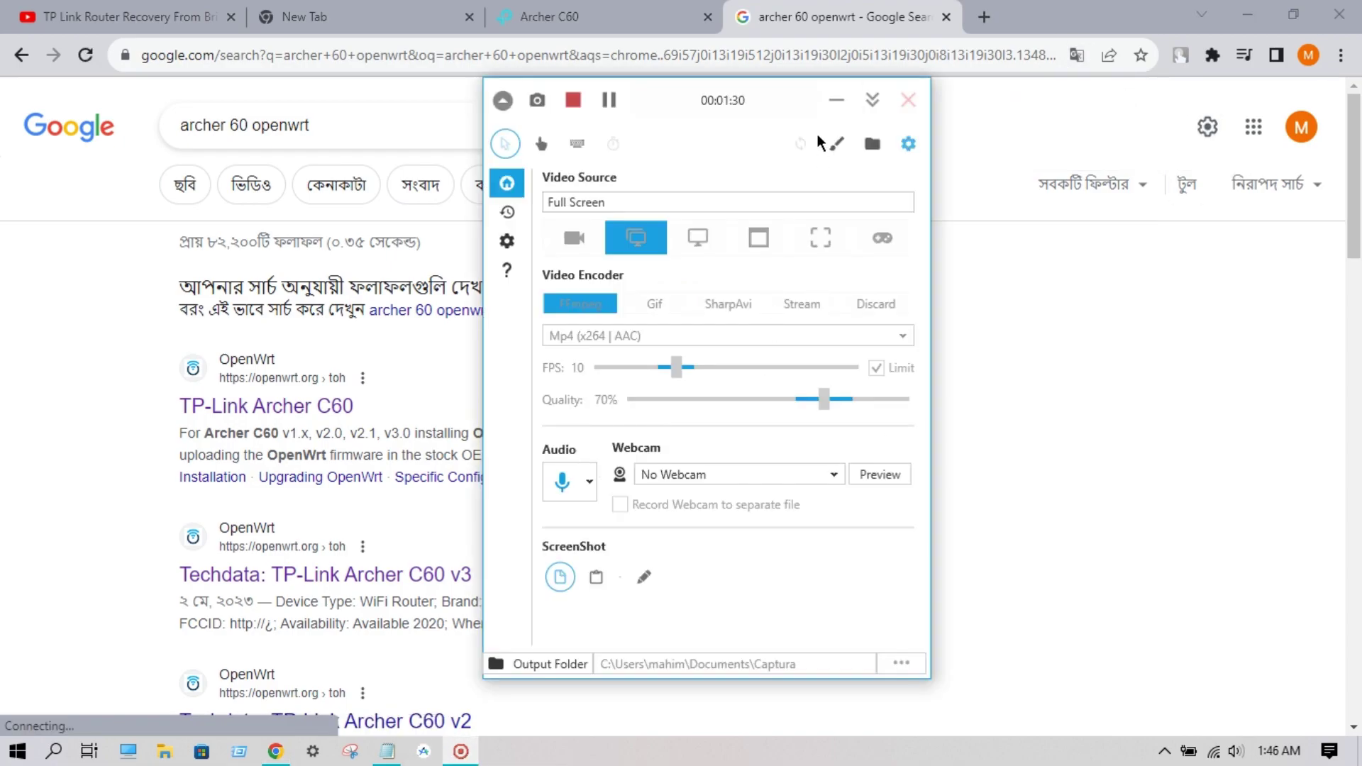
pyautogui.click(836, 100)
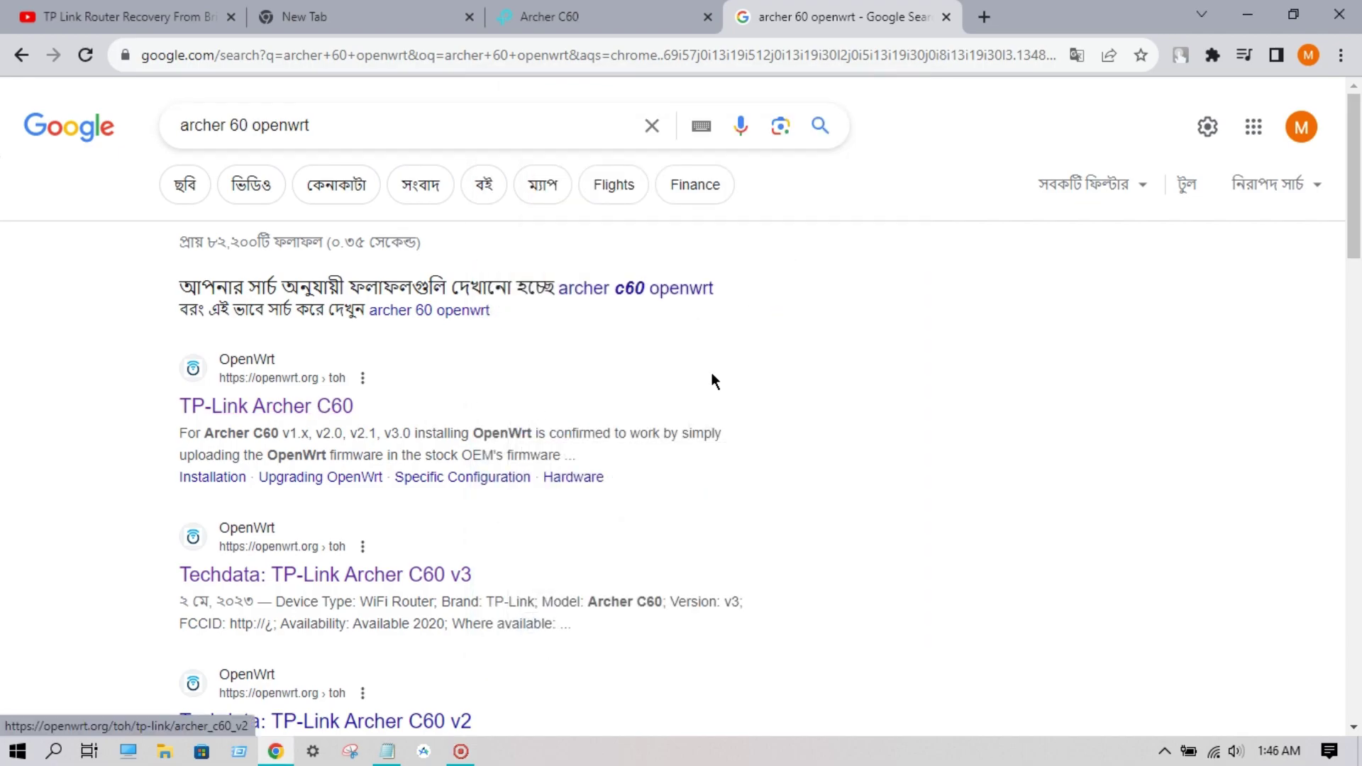
# Open the OpenWrt Techdata page for the TP-Link Archer C60 v3 and highlight its Dataentry heading
pyautogui.scroll(-1, 711, 375)
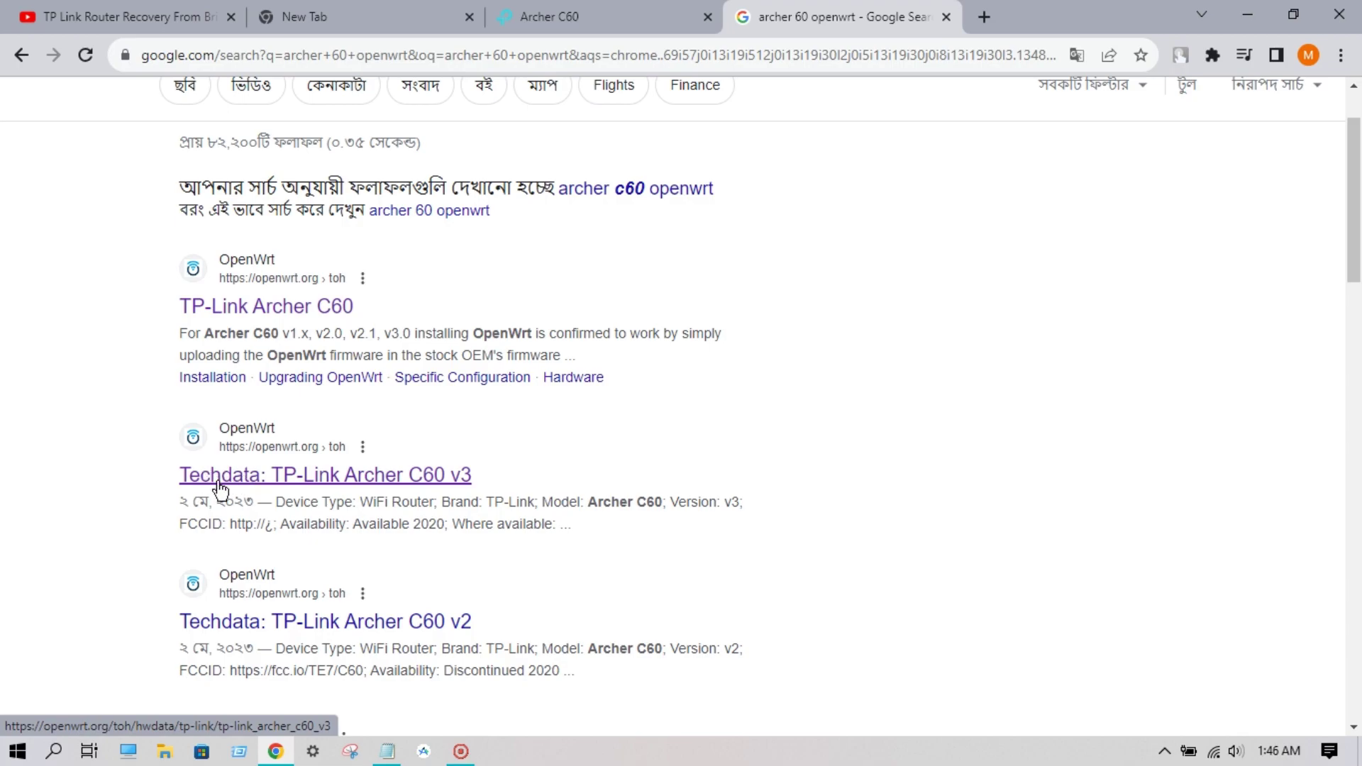
pyautogui.click(377, 481)
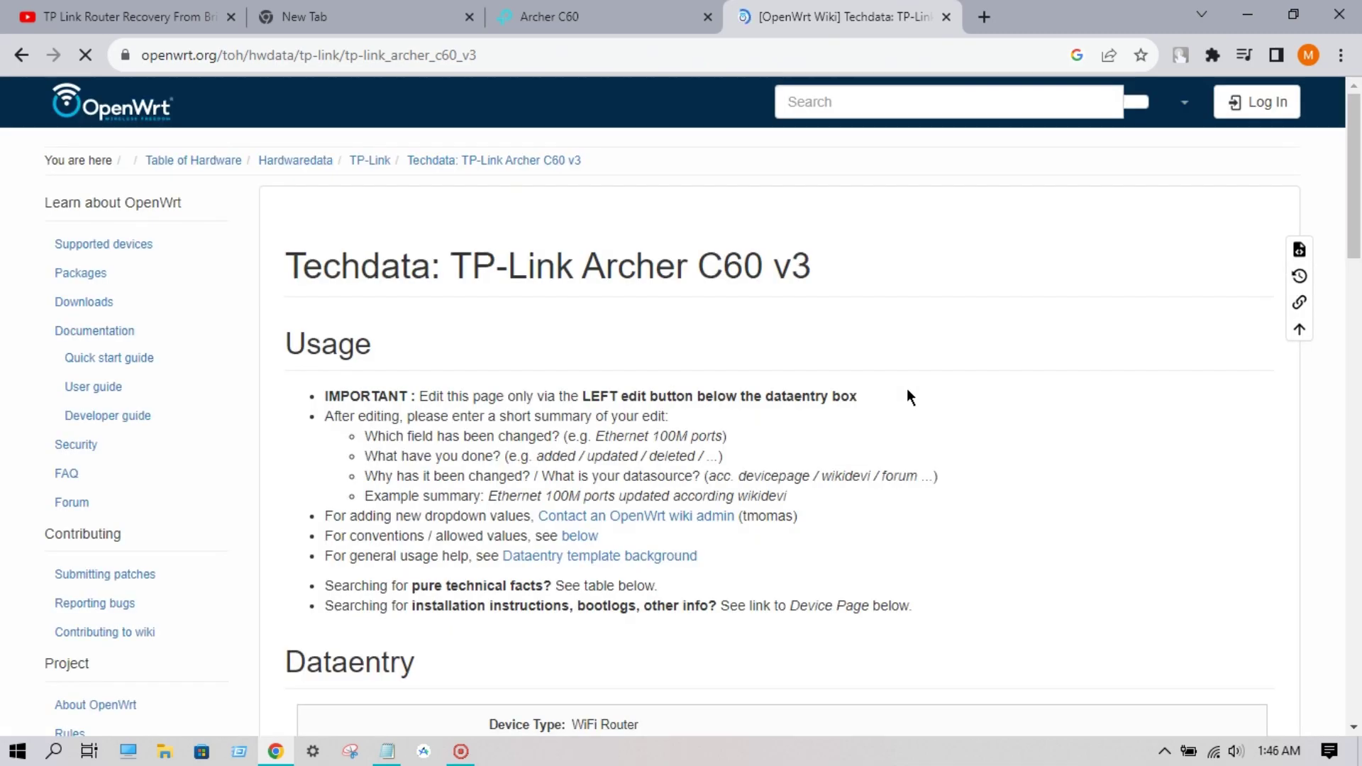
pyautogui.scroll(-3, 950, 368)
pyautogui.scroll(-4, 950, 359)
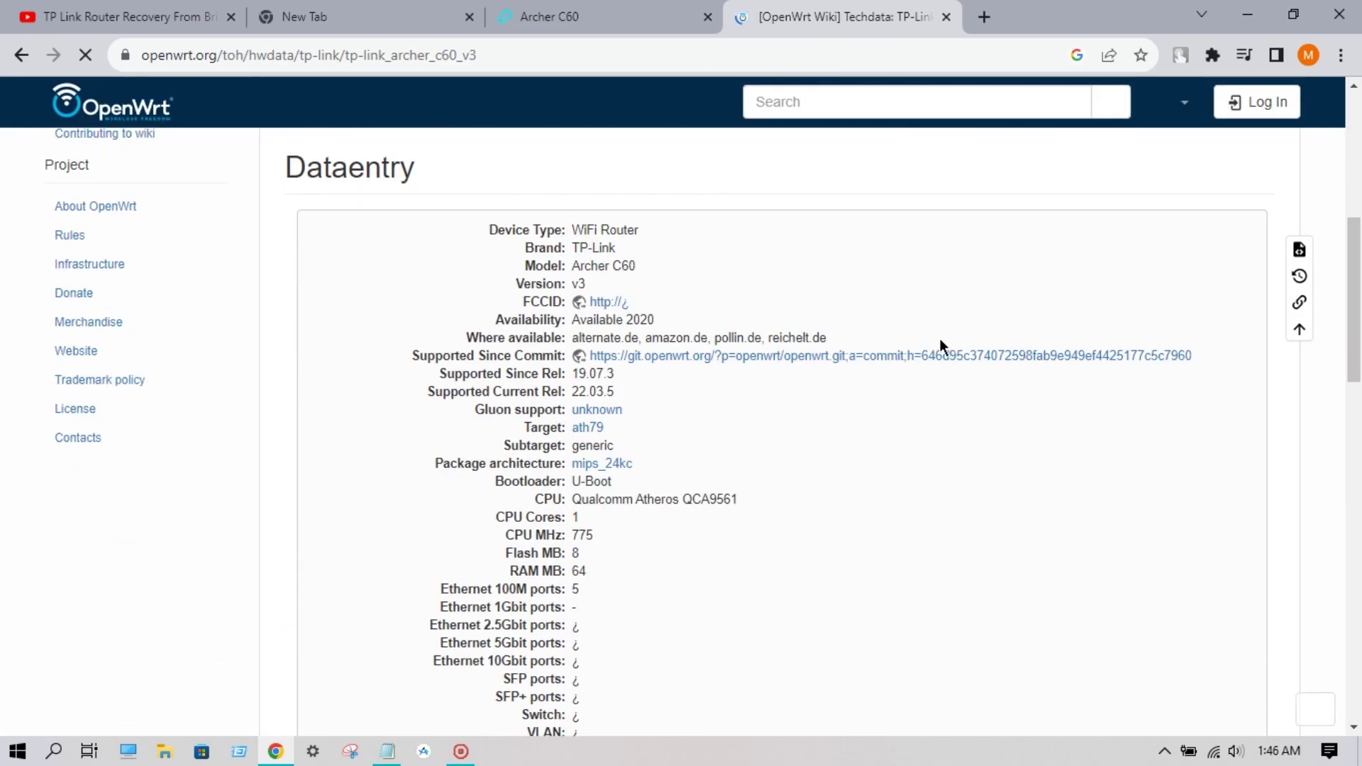
pyautogui.moveTo(294, 153); pyautogui.dragTo(540, 189)
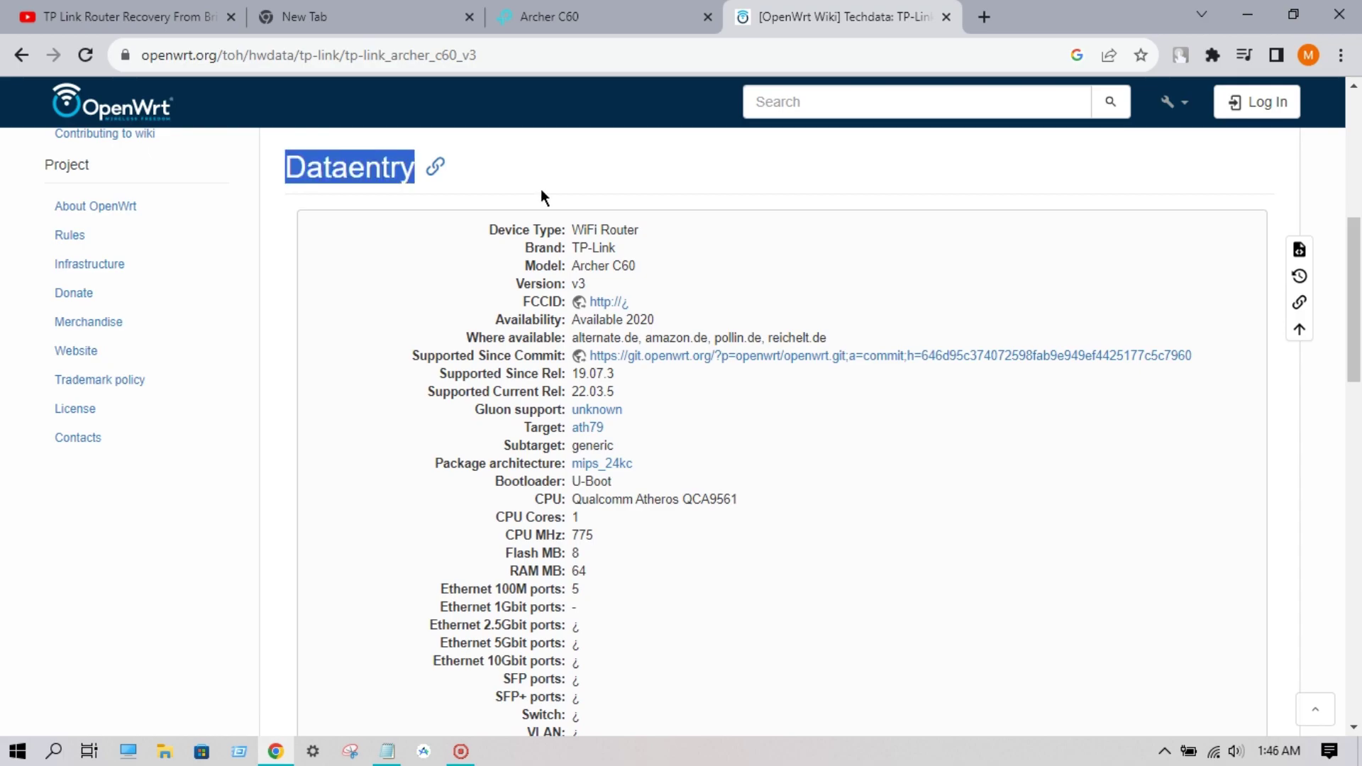
# Download the 22.03.5 squashfs-factory.bin image from the Firmware OpenWrt Install URL and check the download's progress
pyautogui.scroll(-12, 793, 346)
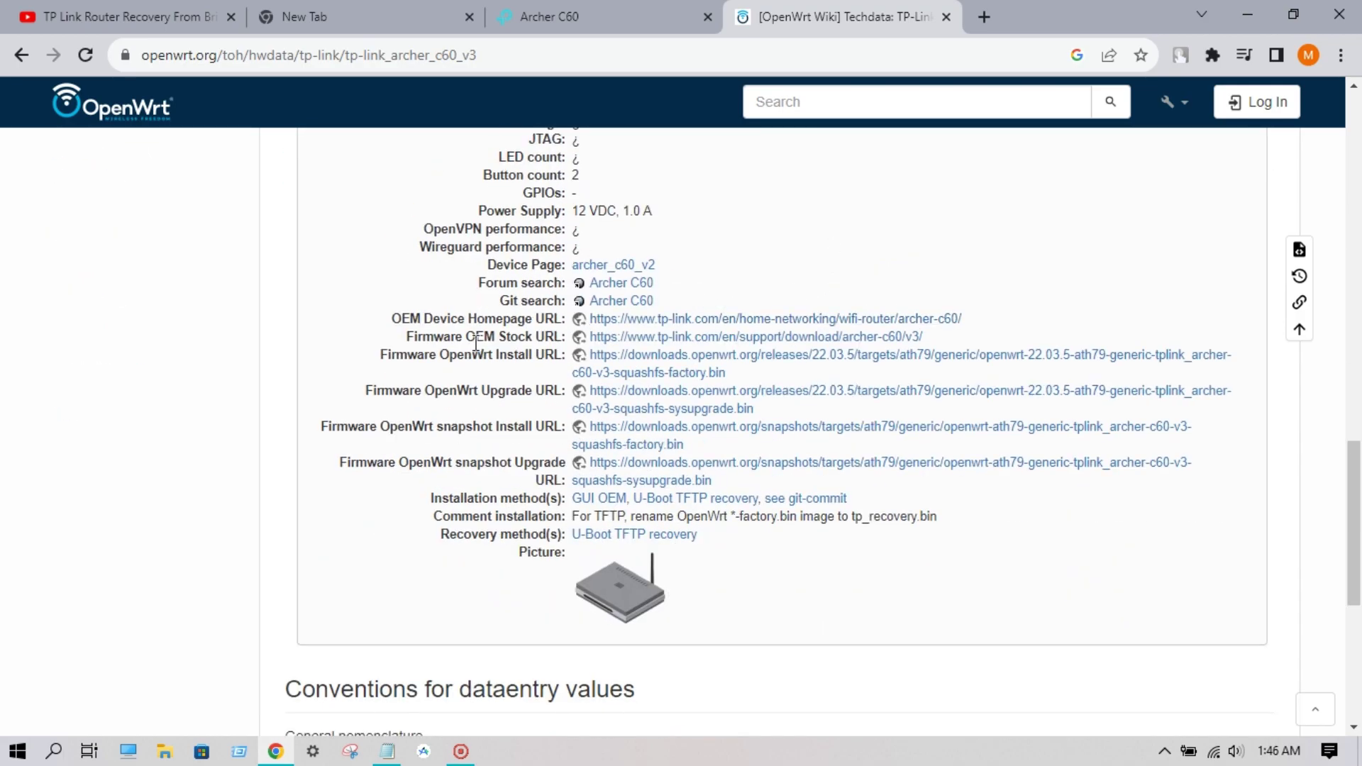
pyautogui.moveTo(376, 359); pyautogui.dragTo(557, 361)
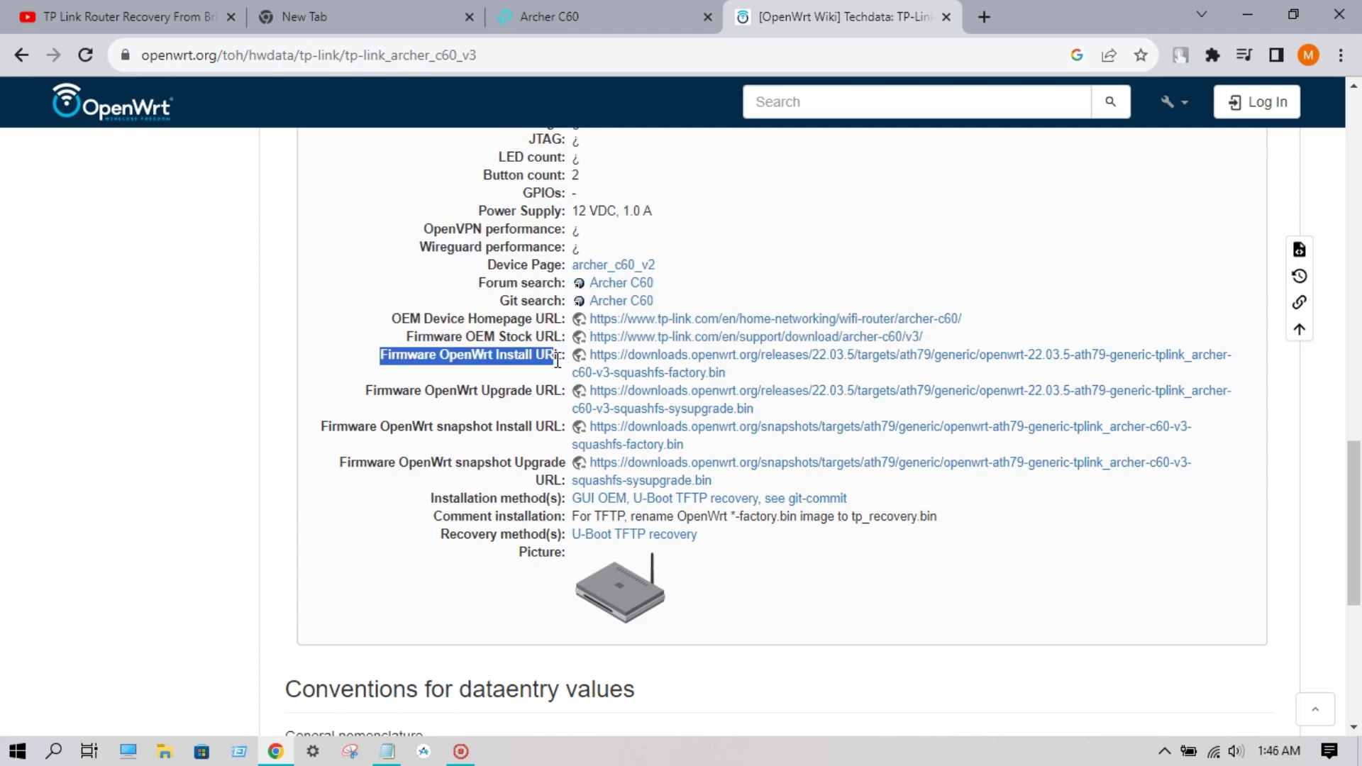
pyautogui.click(632, 365)
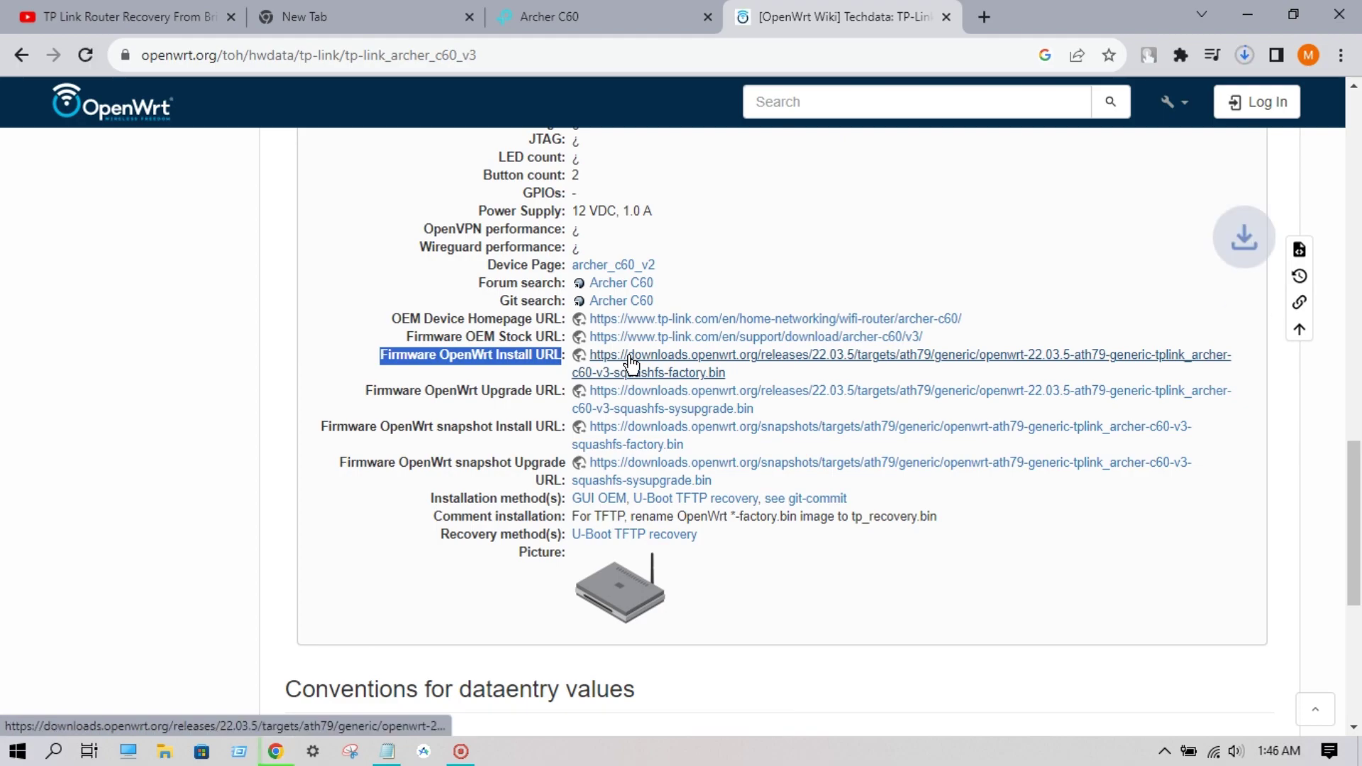
pyautogui.click(1244, 57)
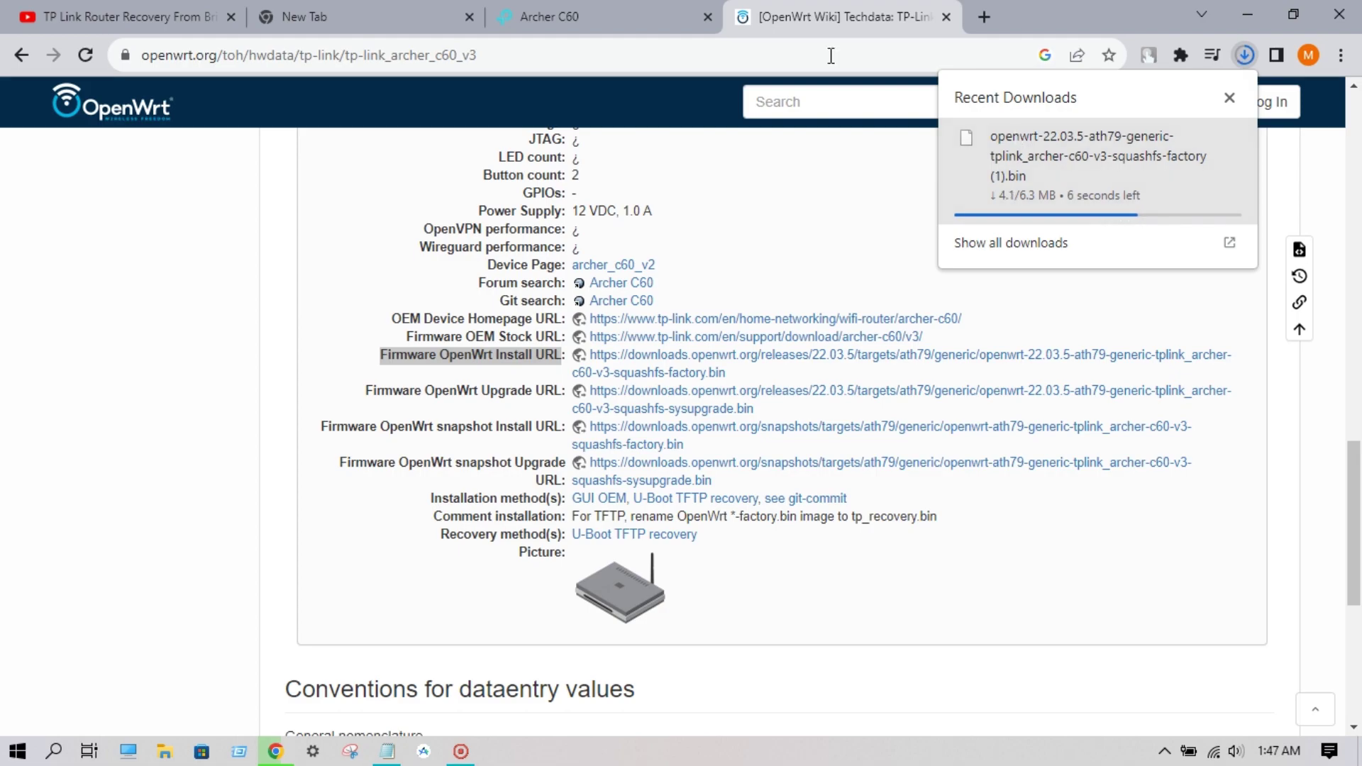
# Return to the Archer C60 emulator and open the Firmware Upgrade page in its advanced system tools
pyautogui.click(639, 20)
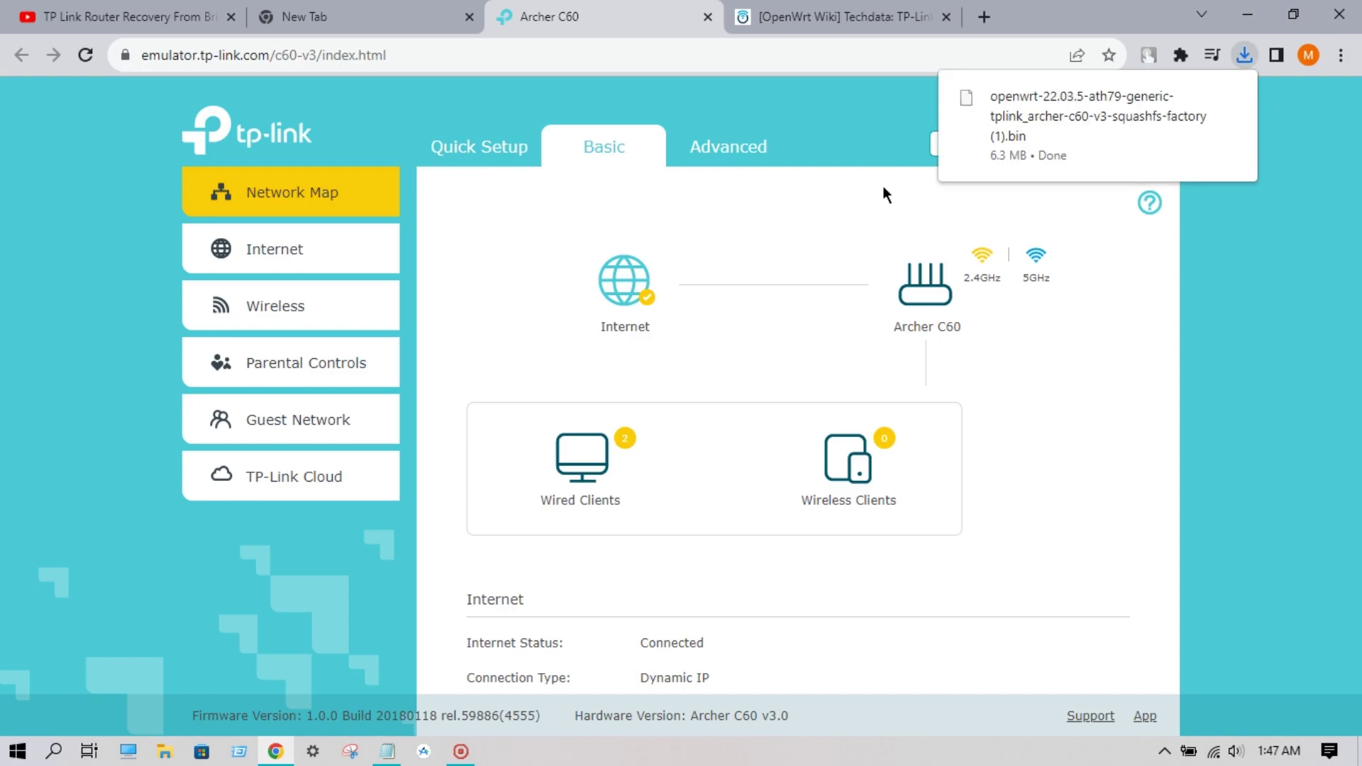
pyautogui.click(721, 145)
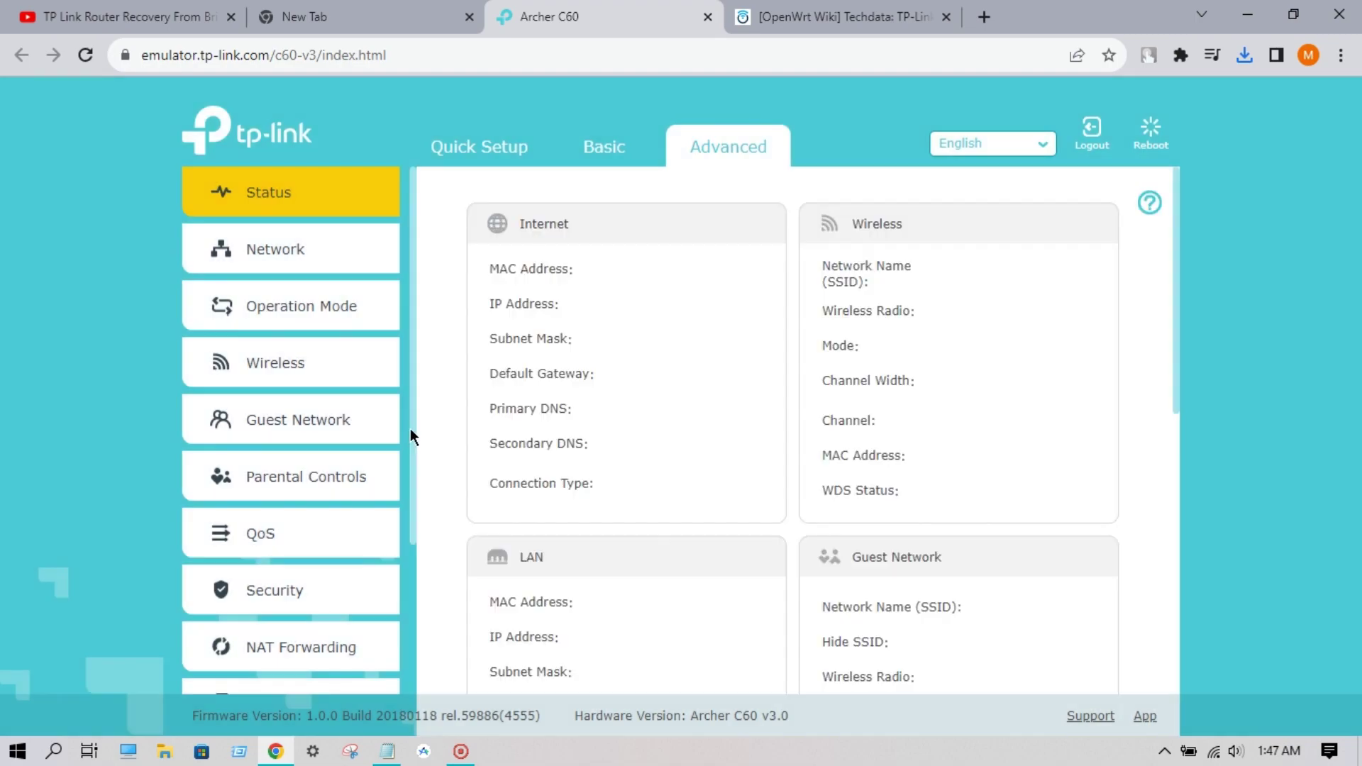
pyautogui.scroll(-3, 341, 419)
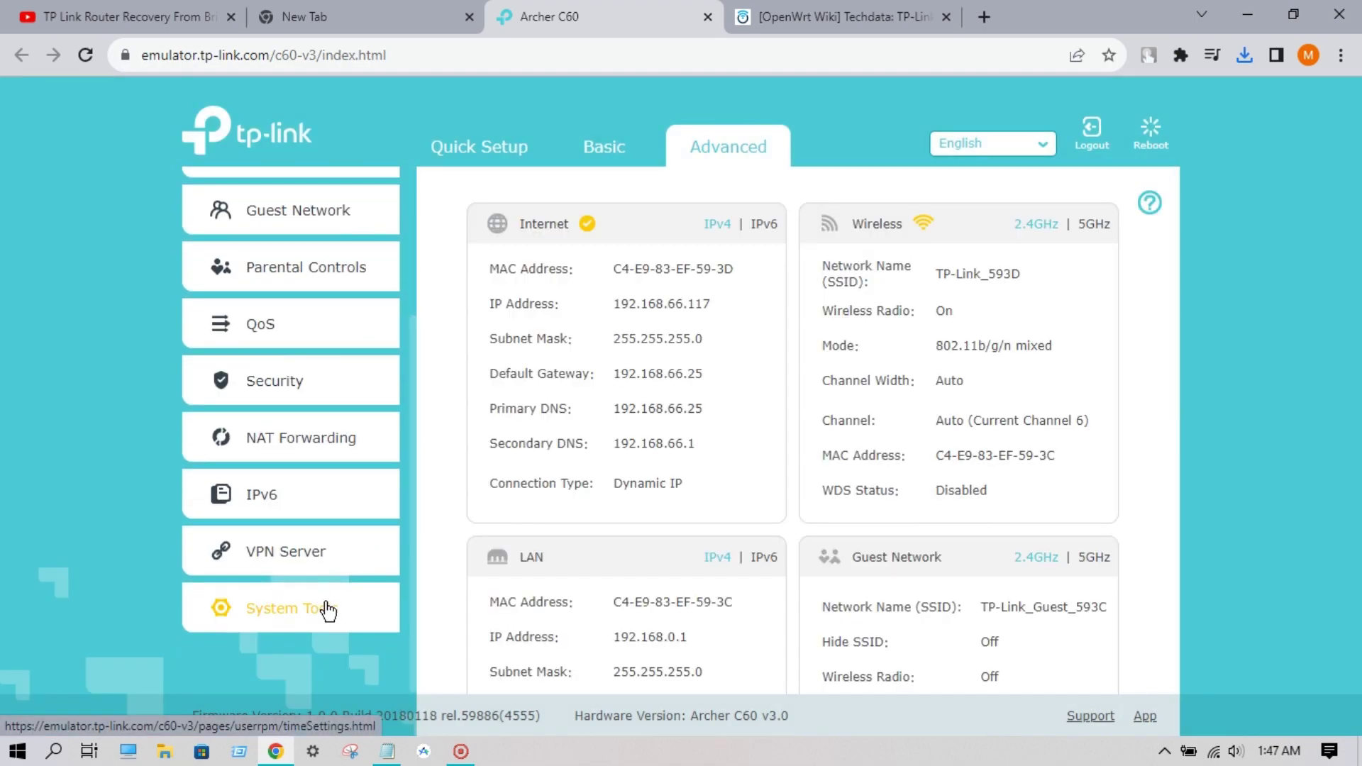
pyautogui.click(328, 610)
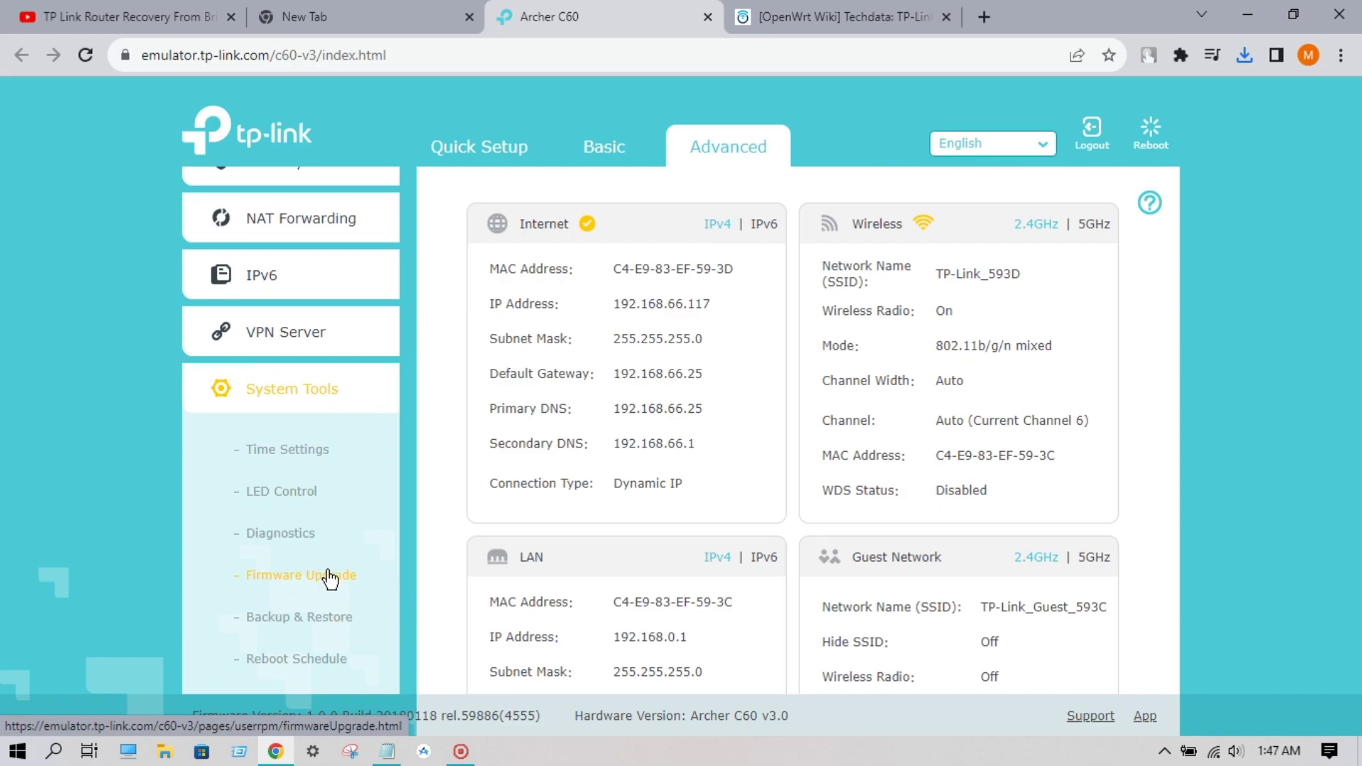
pyautogui.click(328, 575)
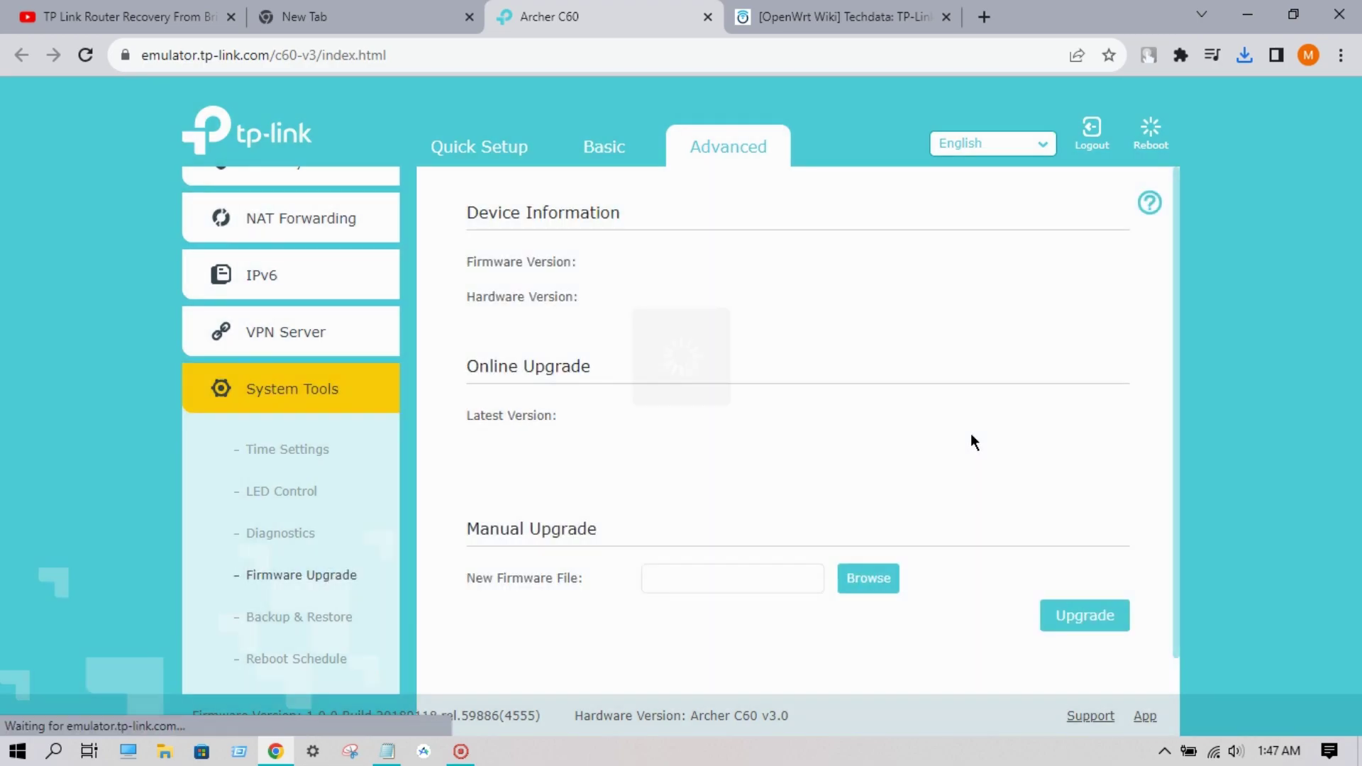
pyautogui.scroll(-1, 950, 387)
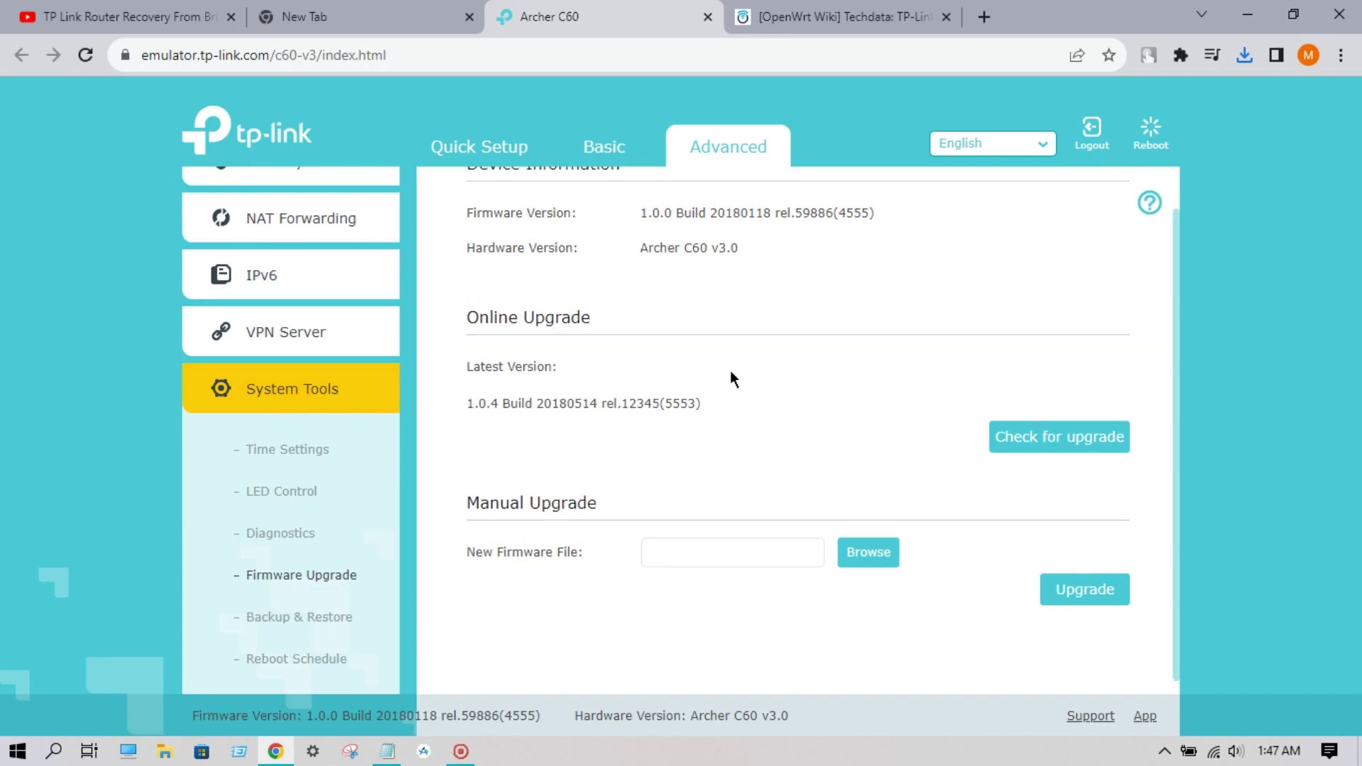
# Choose the downloaded openwrt-22.03.5 factory image from the Downloads folder as the new firmware file for the manual upgrade
pyautogui.click(865, 540)
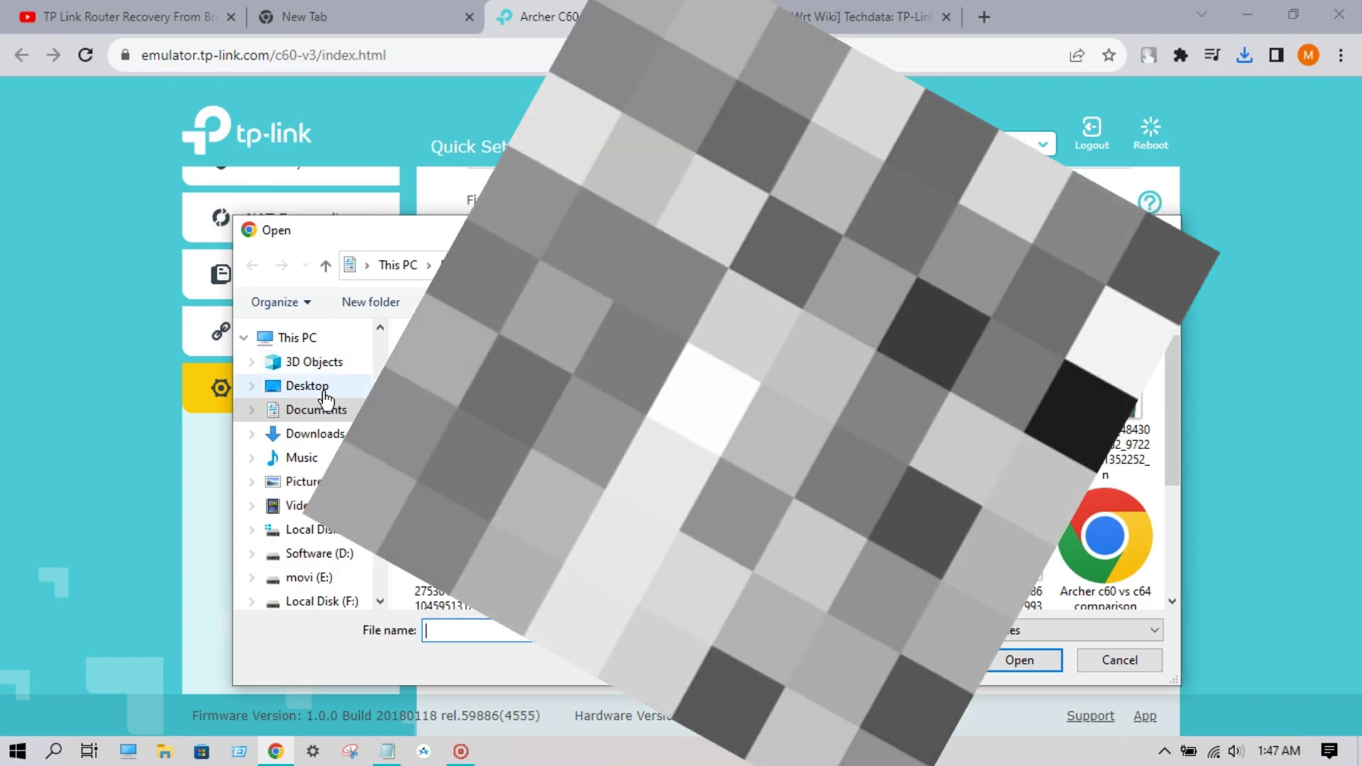
pyautogui.click(312, 433)
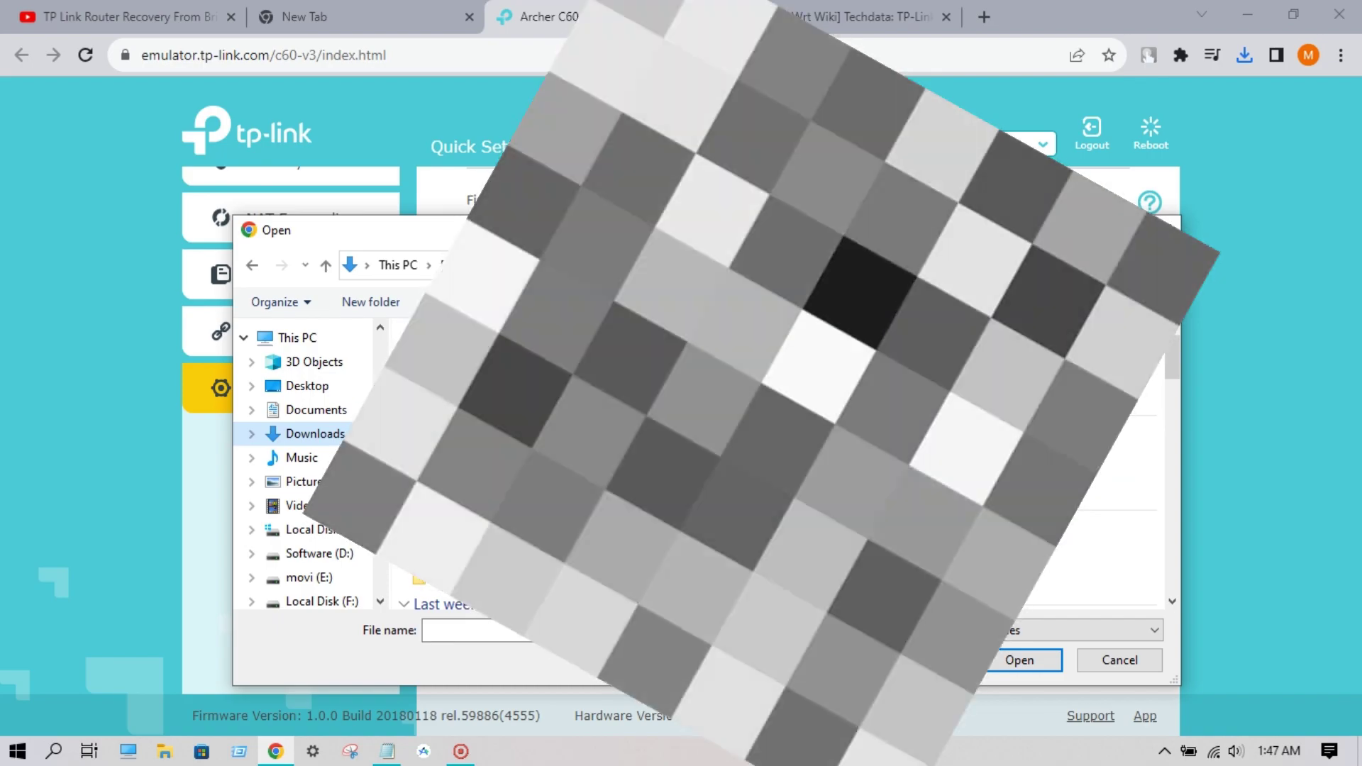
pyautogui.click(539, 367)
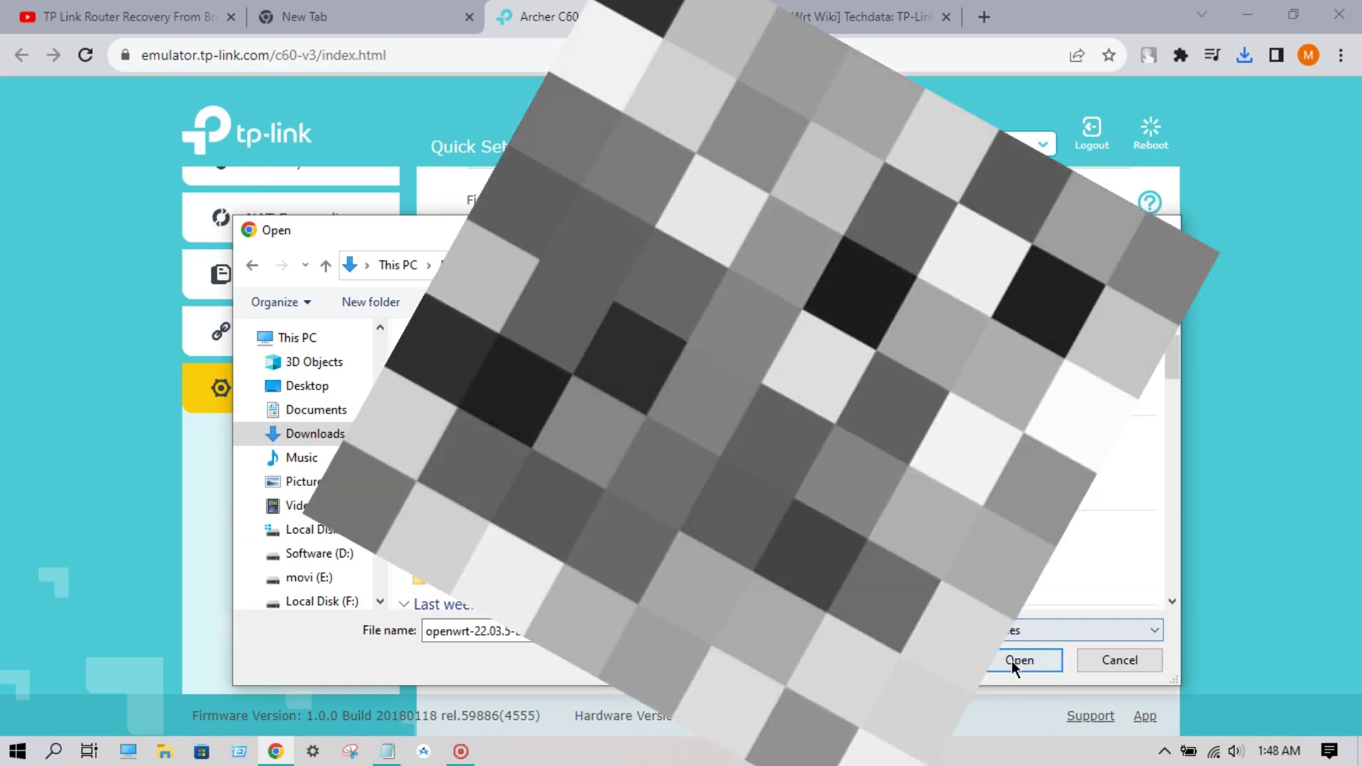
pyautogui.click(1016, 662)
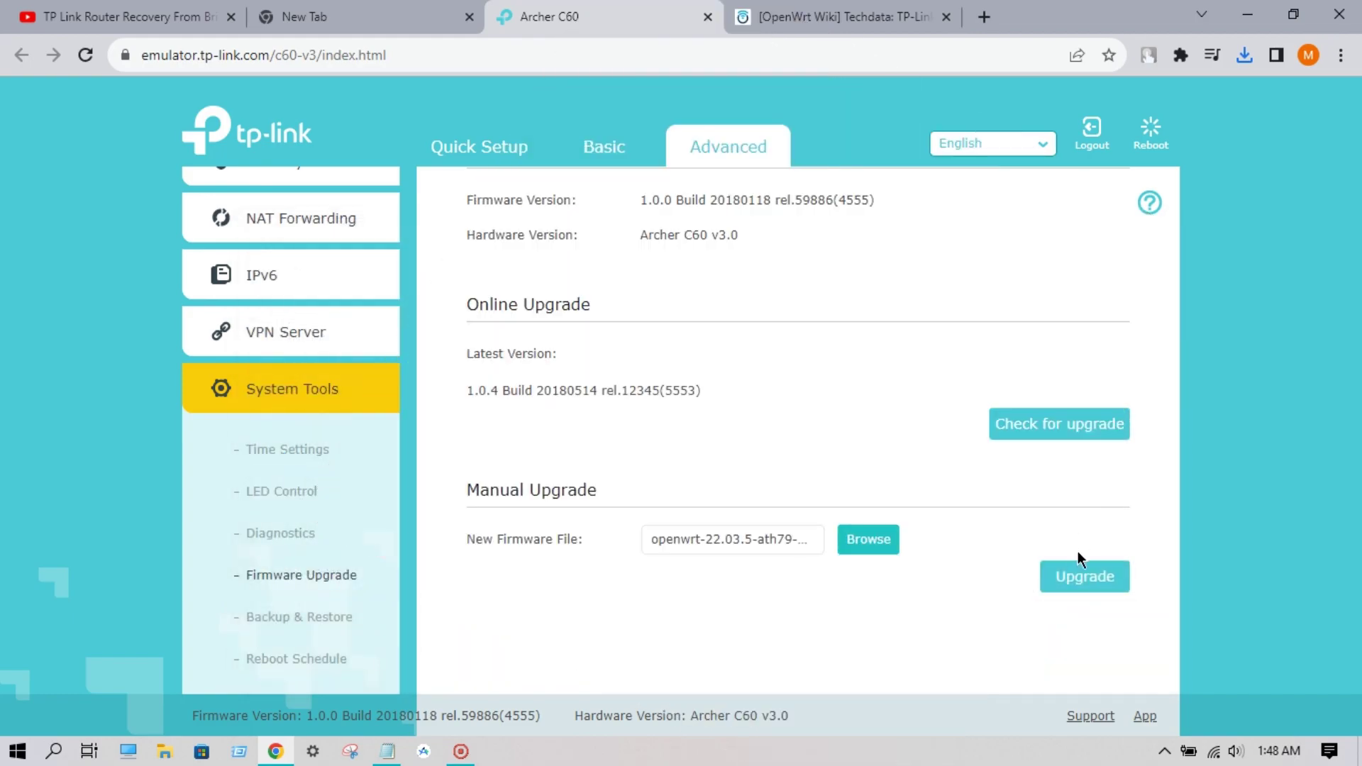
# Start the manual firmware upgrade, check the computer's Wi-Fi connection, and confirm the upgrade
pyautogui.click(1076, 580)
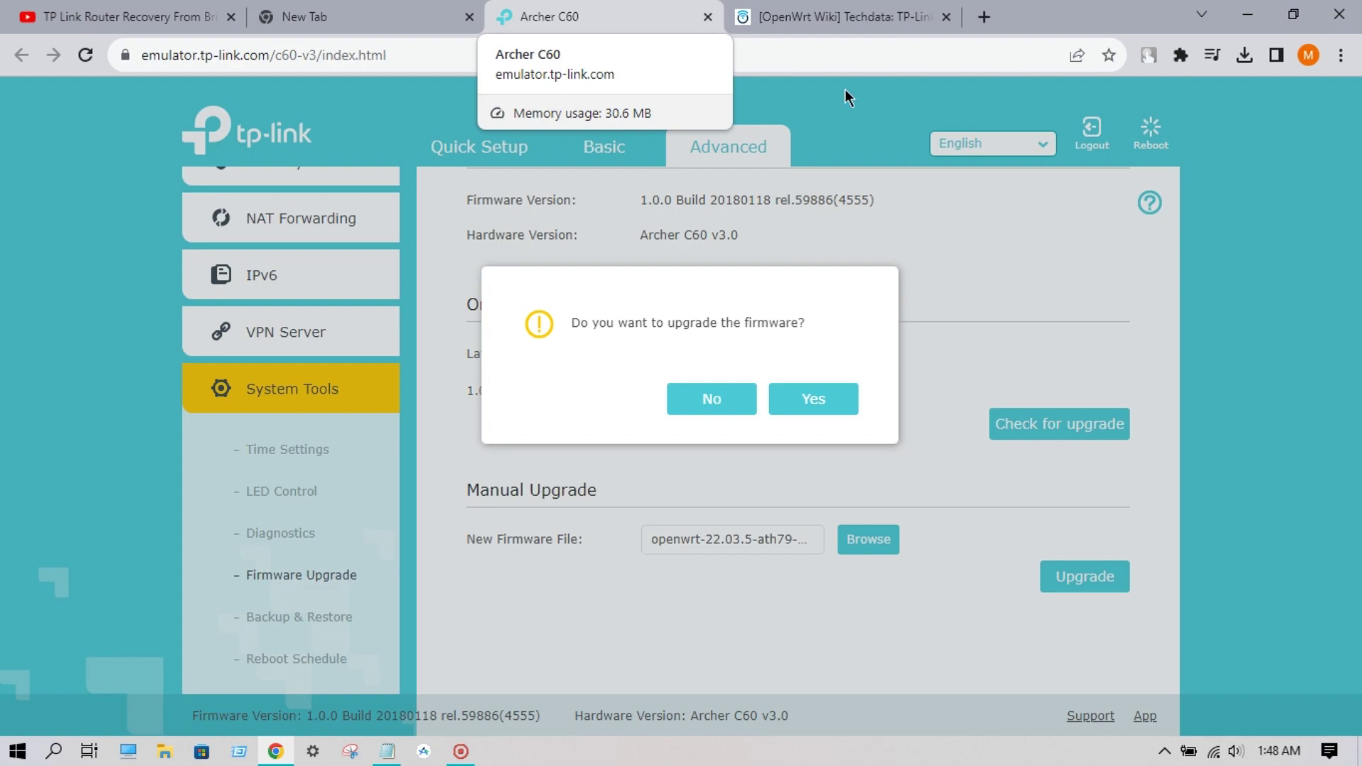
pyautogui.click(1214, 752)
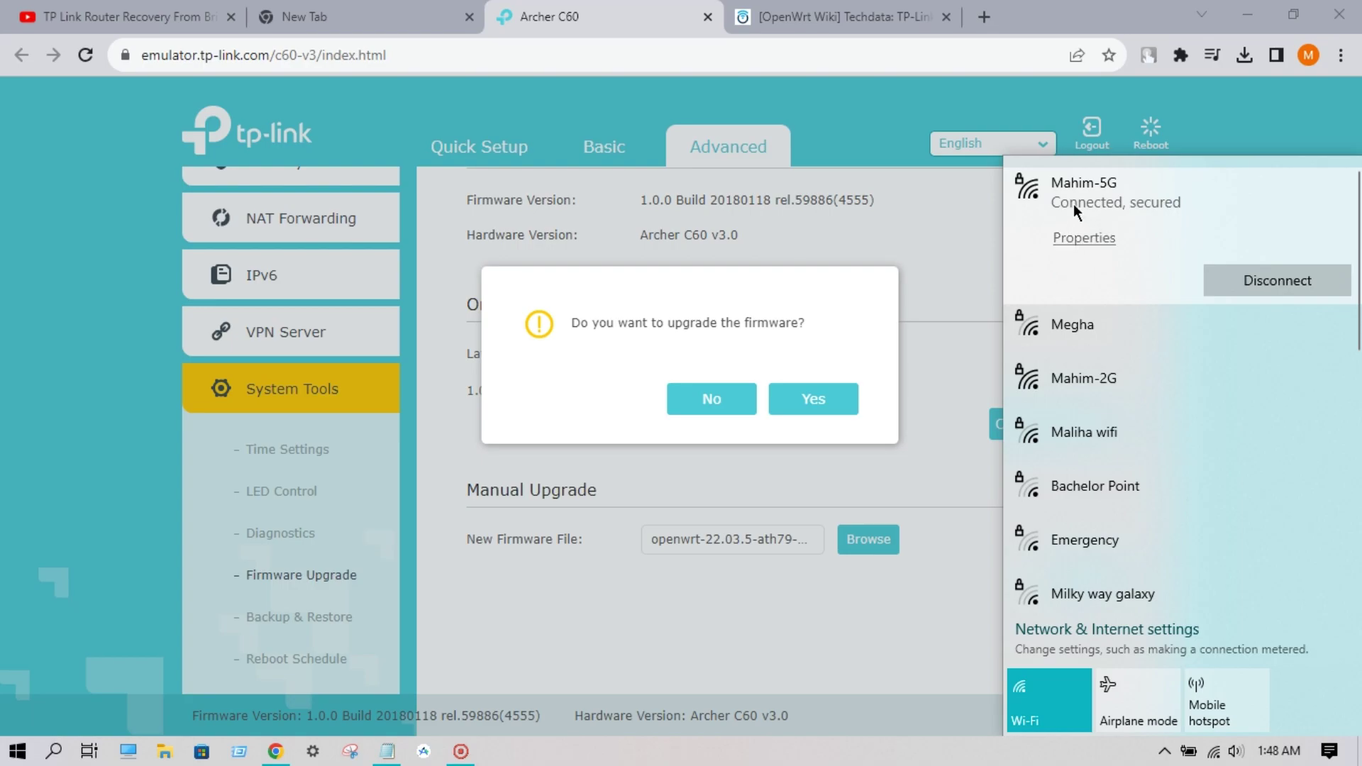
pyautogui.click(988, 93)
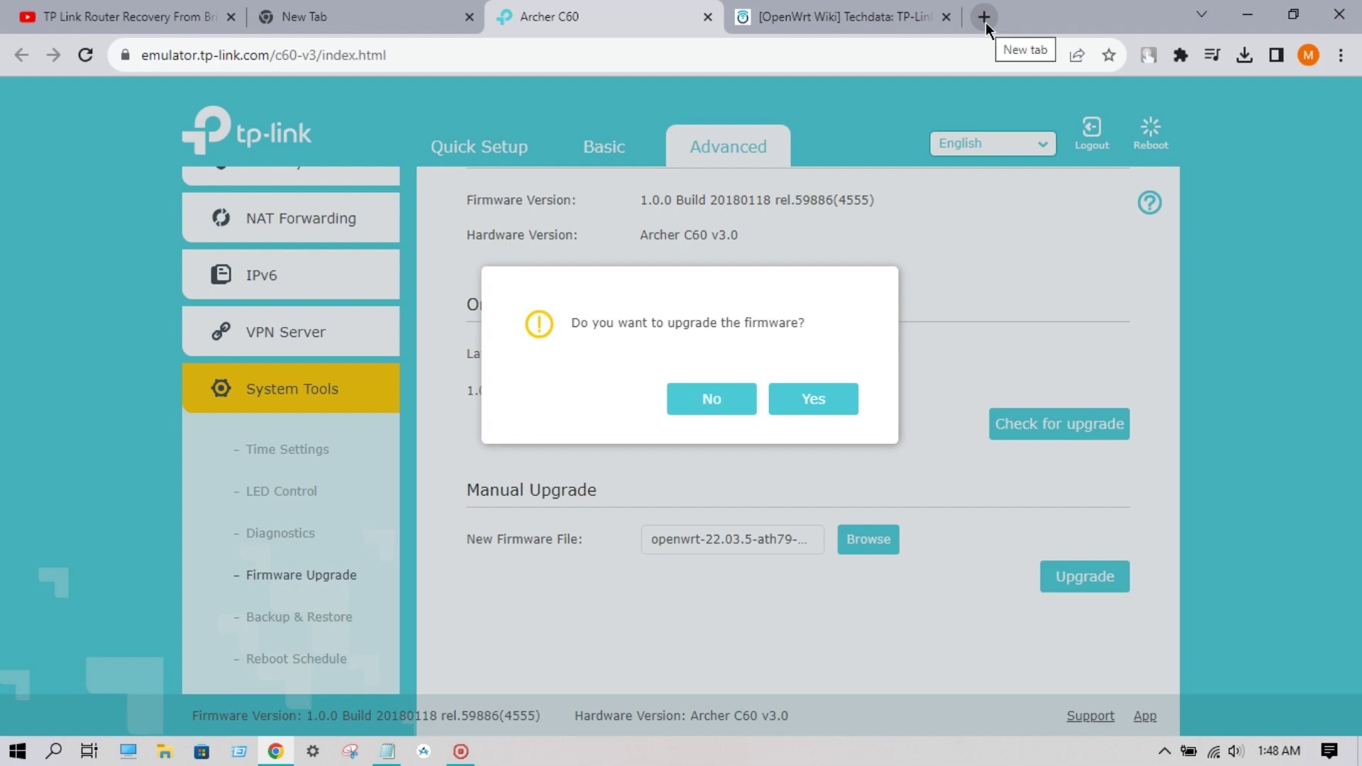
pyautogui.click(818, 401)
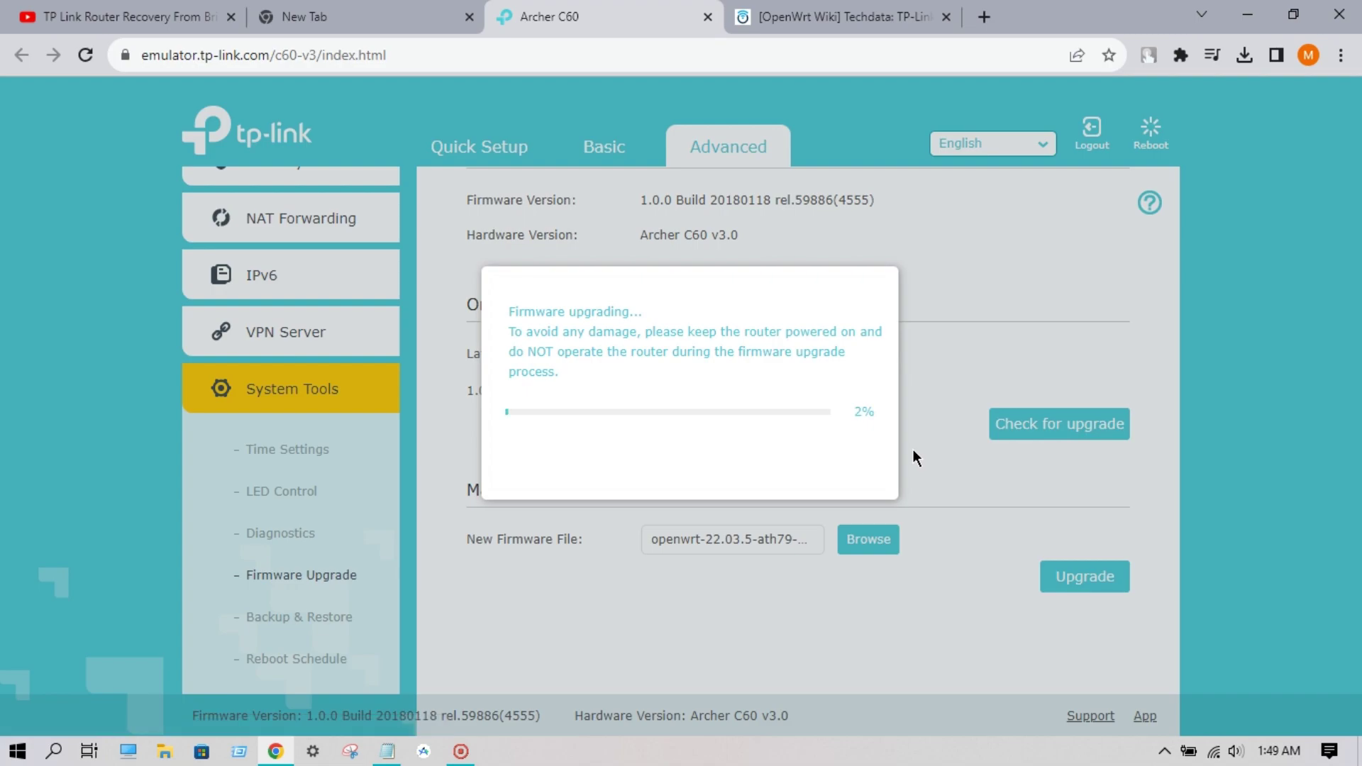
# Switch to File Explorer and open the t folder in Downloads to view the tp_recovery.bin recovery file
pyautogui.click(852, 27)
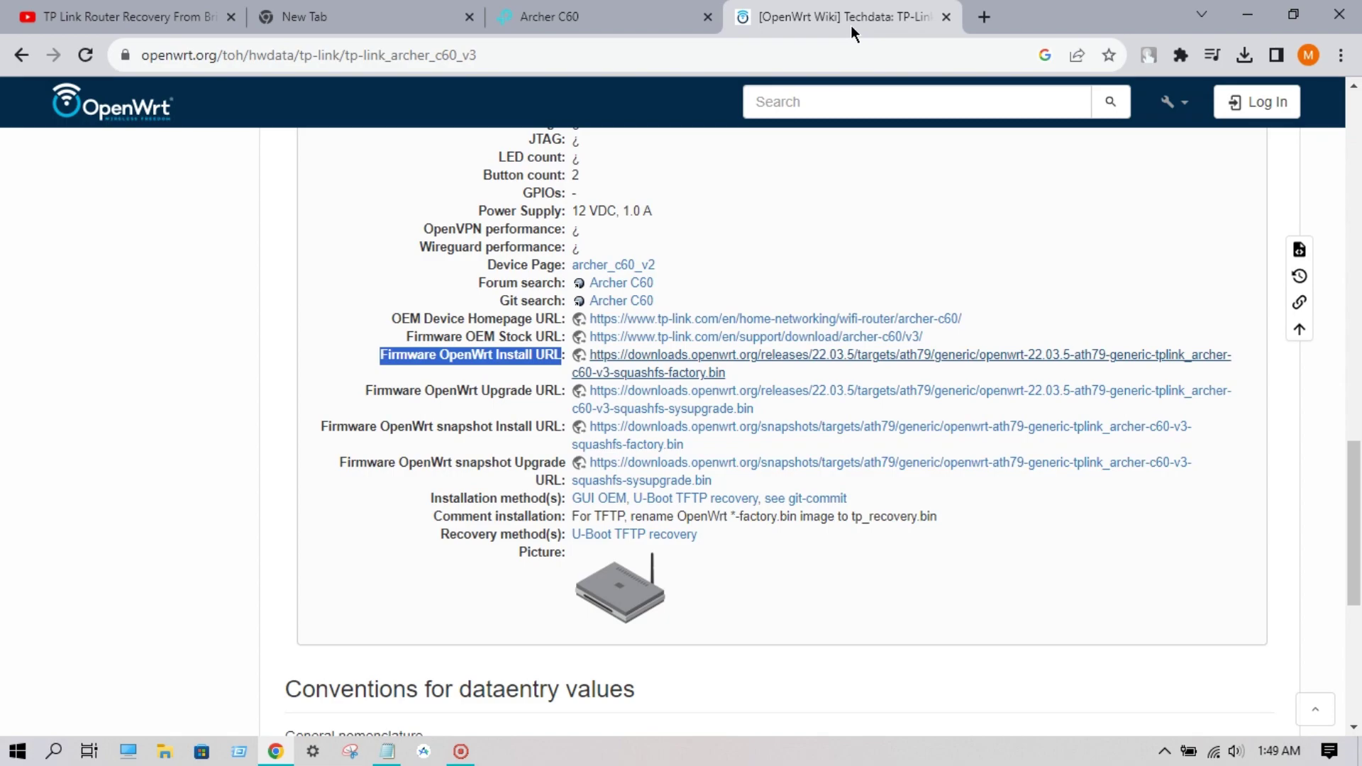
pyautogui.click(163, 752)
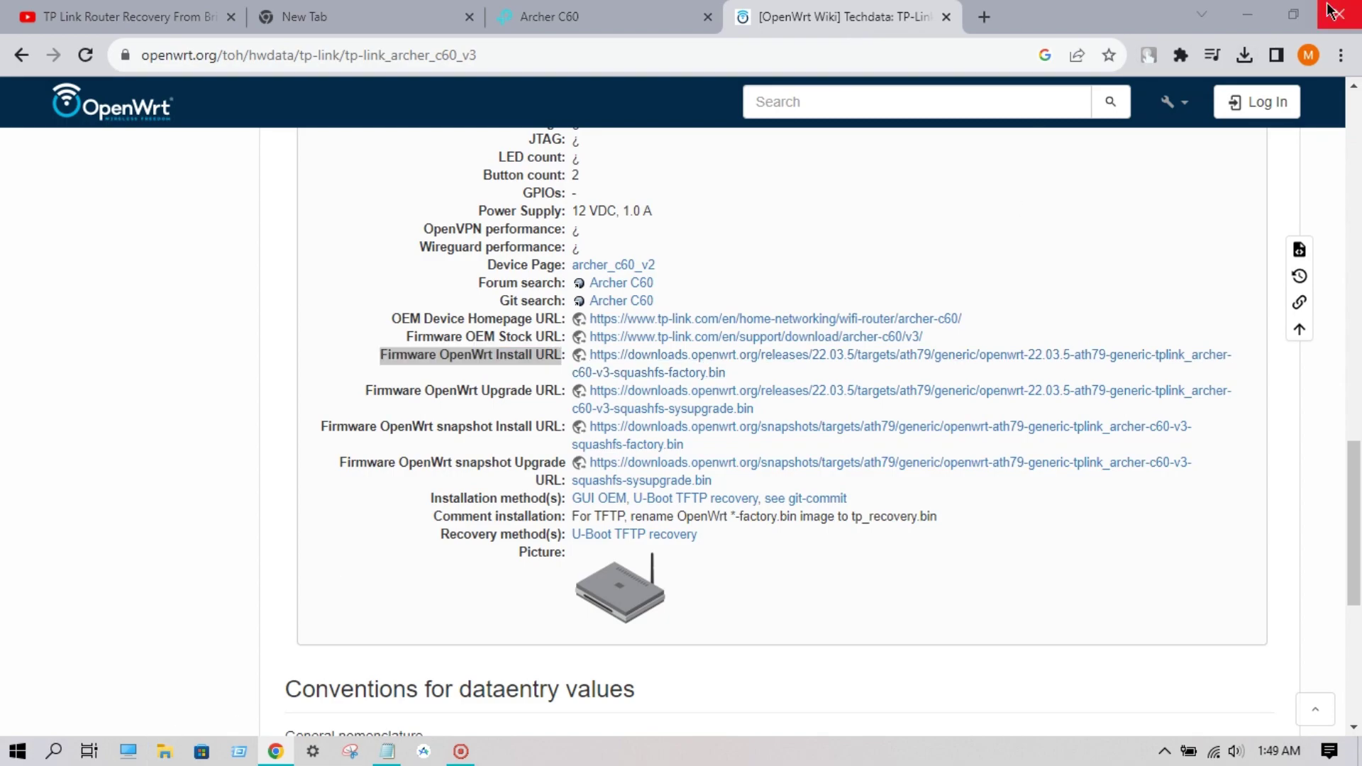
pyautogui.click(1242, 14)
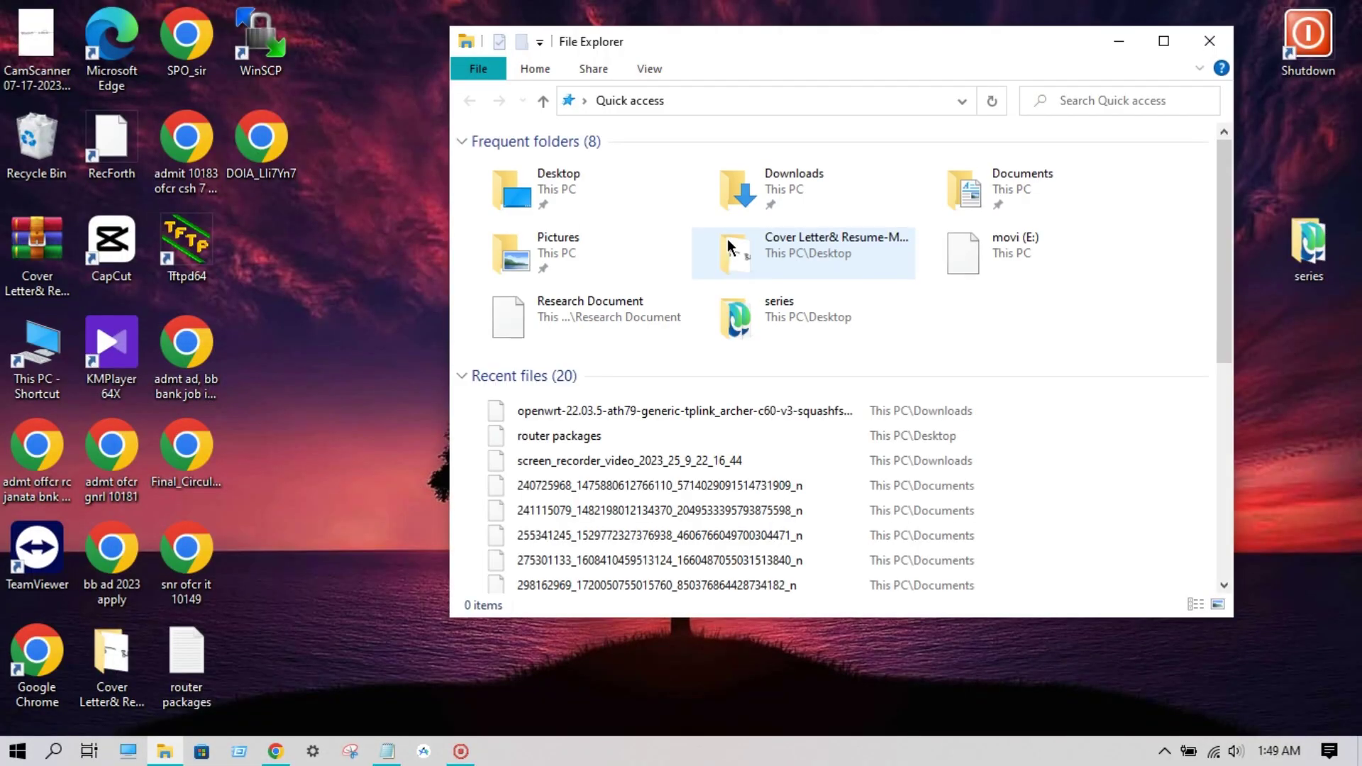
pyautogui.doubleClick(800, 188)
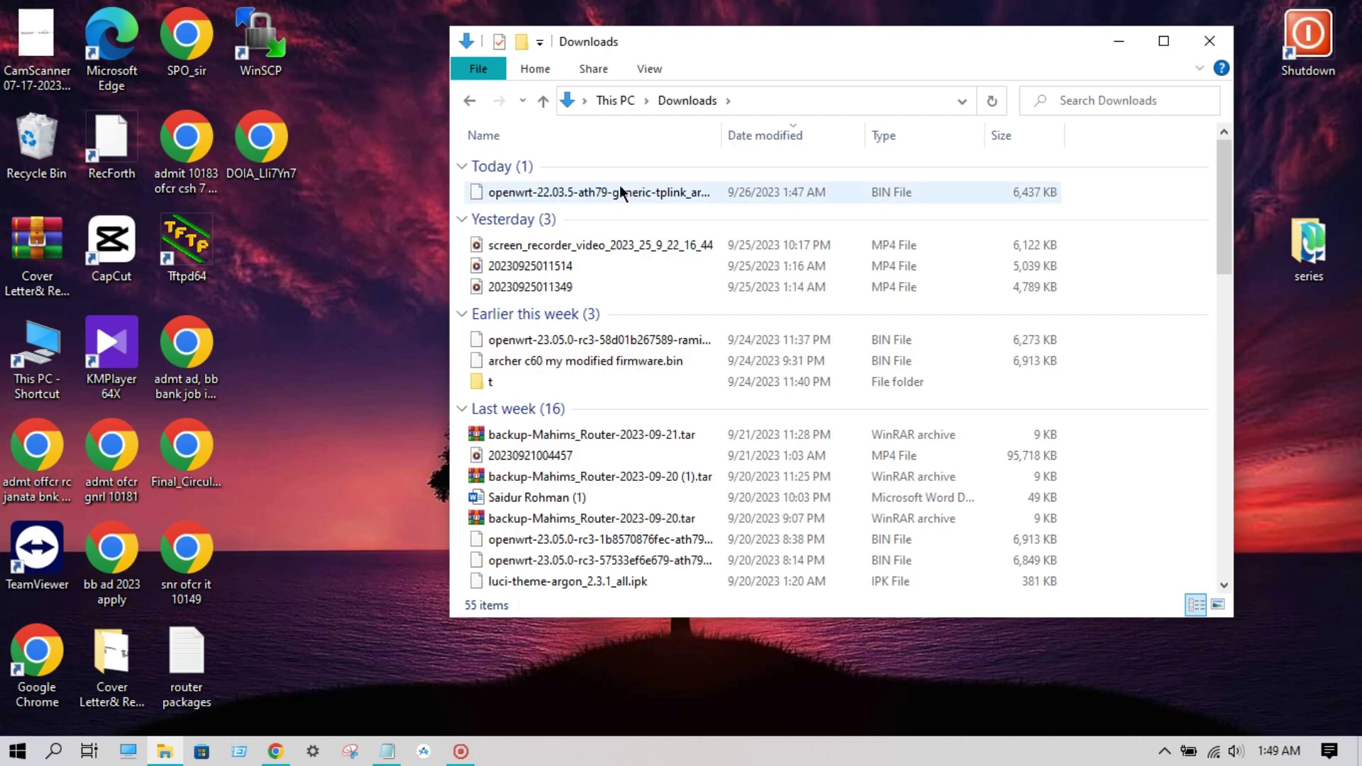
pyautogui.click(600, 193)
pyautogui.rightClick(600, 193)
pyautogui.click(487, 382)
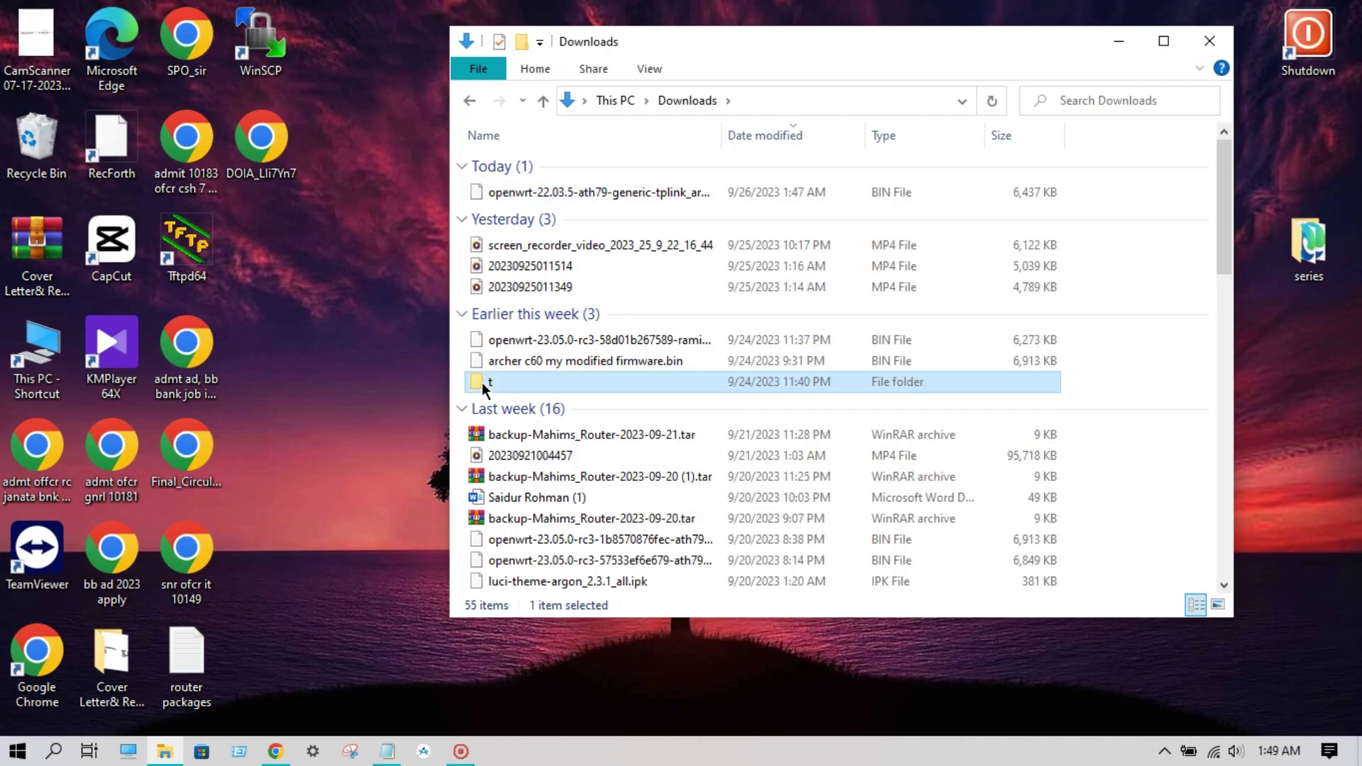
pyautogui.doubleClick(486, 381)
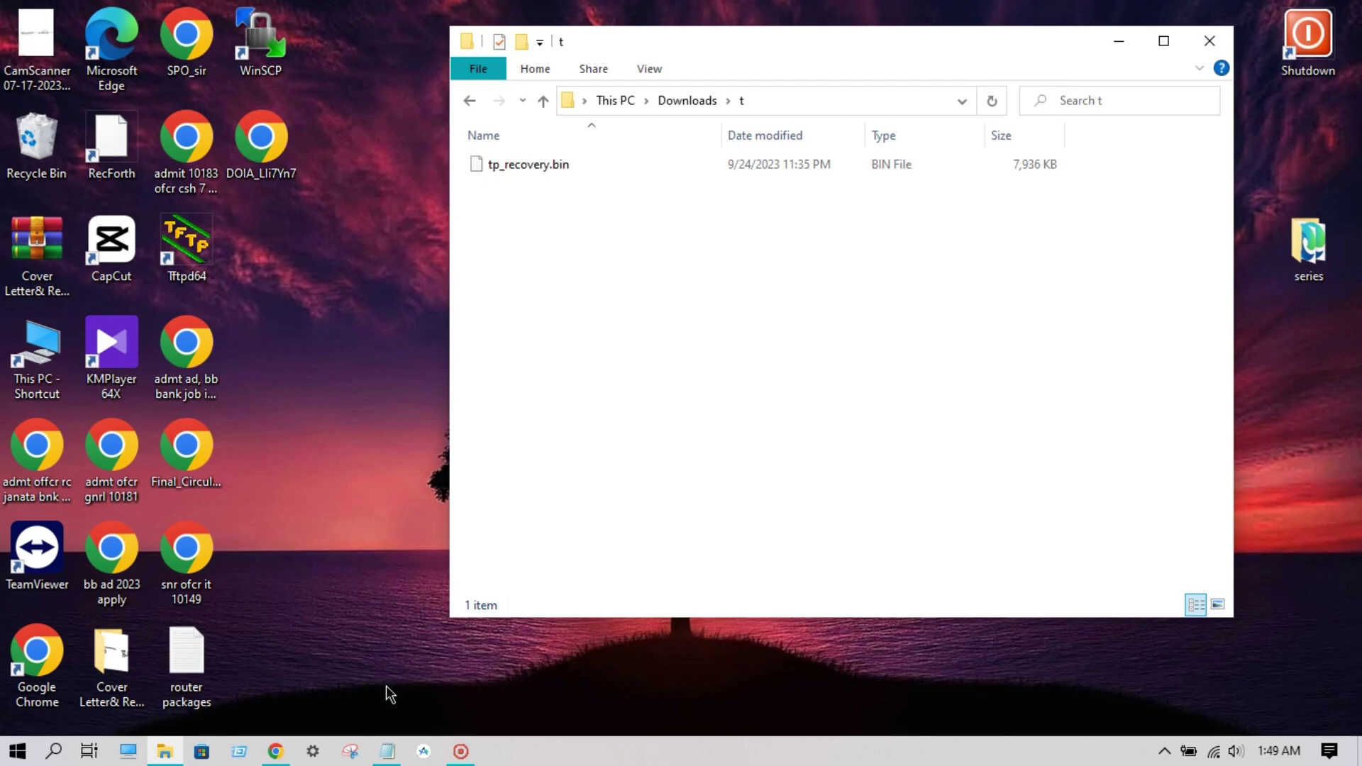
# Close the router packages note and the File Explorer window, and check the Archer C60 upgrade progress in Chrome
pyautogui.click(387, 751)
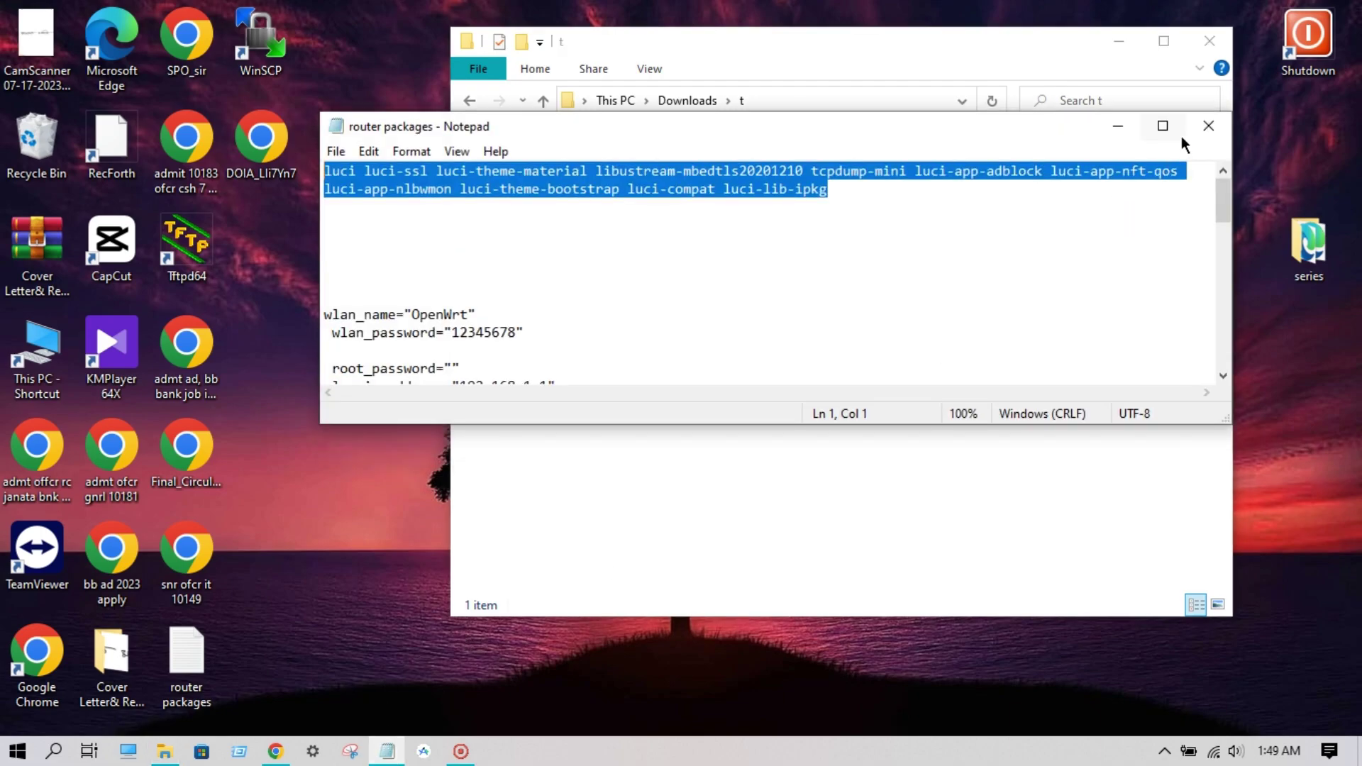
pyautogui.click(1208, 126)
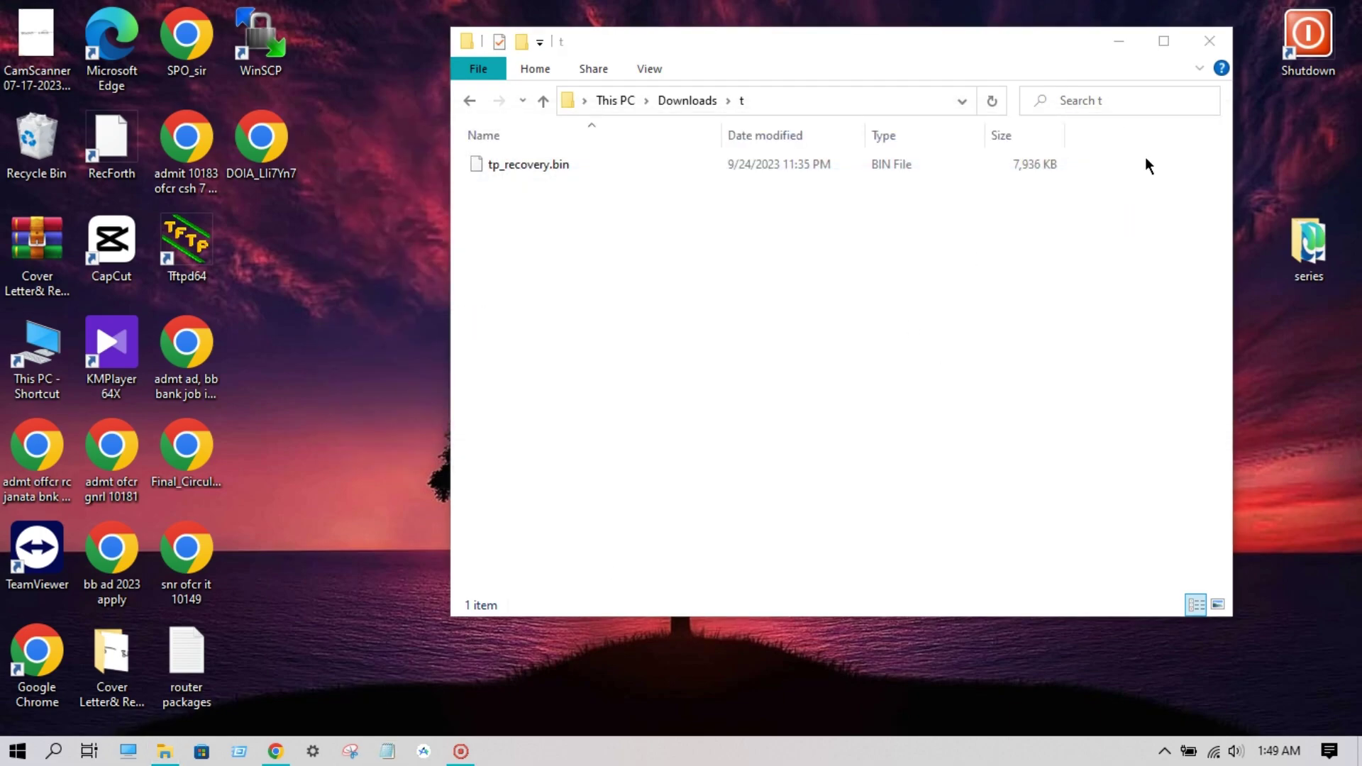
pyautogui.click(1209, 41)
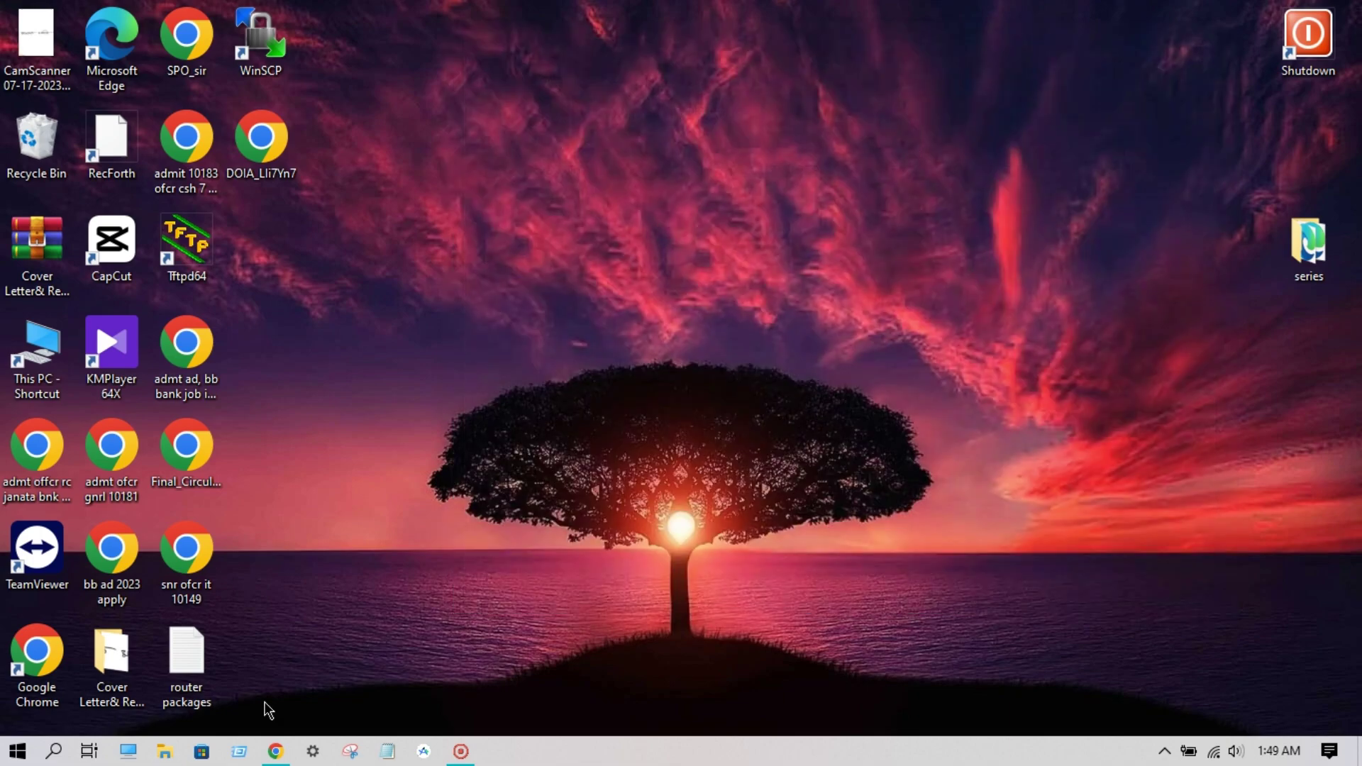
pyautogui.click(275, 751)
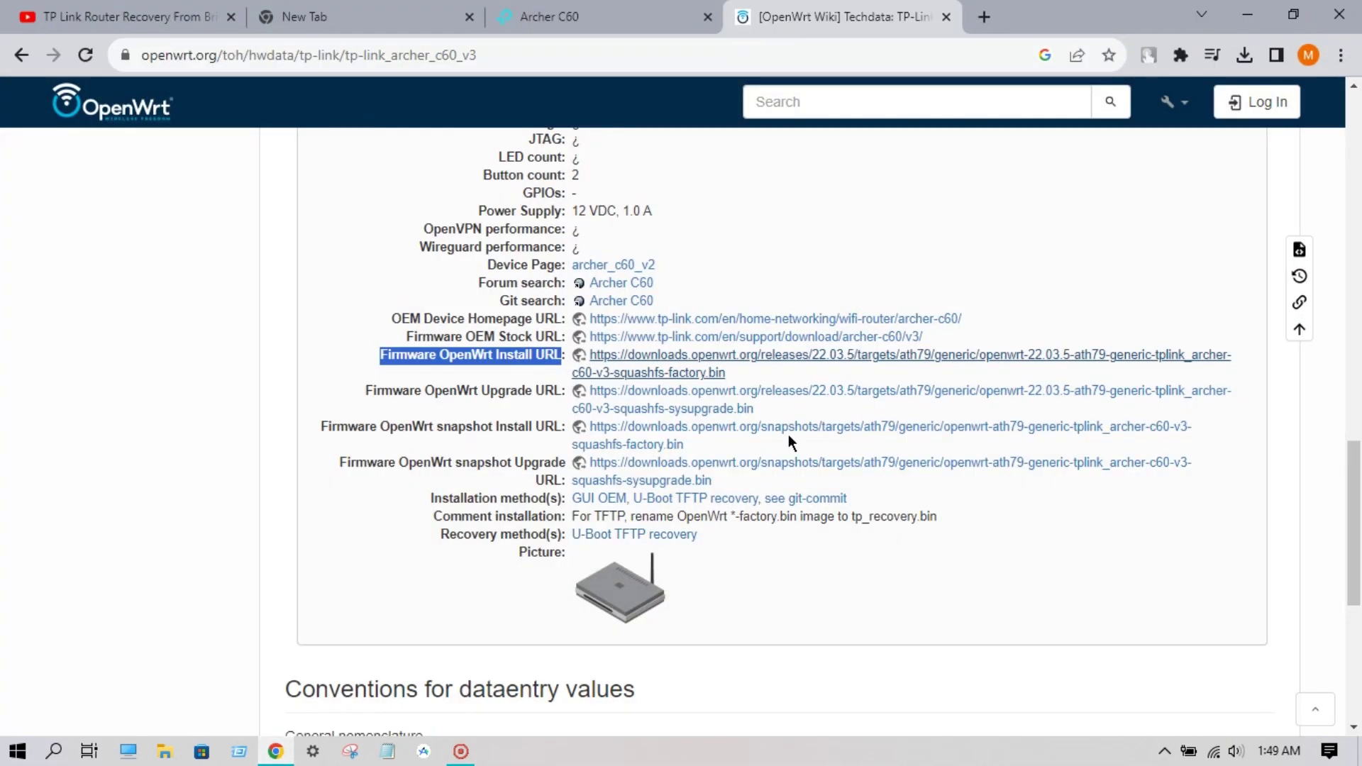
pyautogui.click(606, 18)
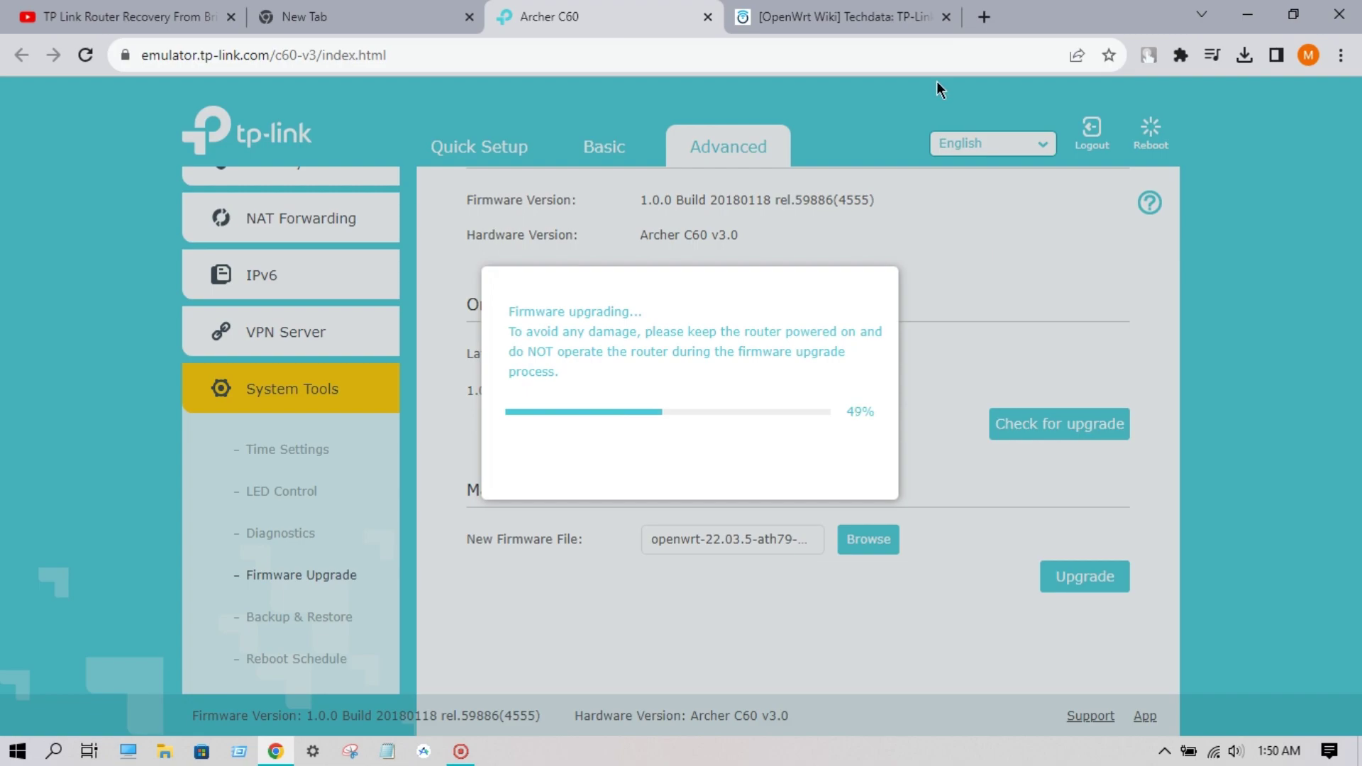
# Search Google for "tp link 840n" in a new tab and view TP-Link's TL-WR840N product page
pyautogui.click(984, 16)
pyautogui.click(498, 419)
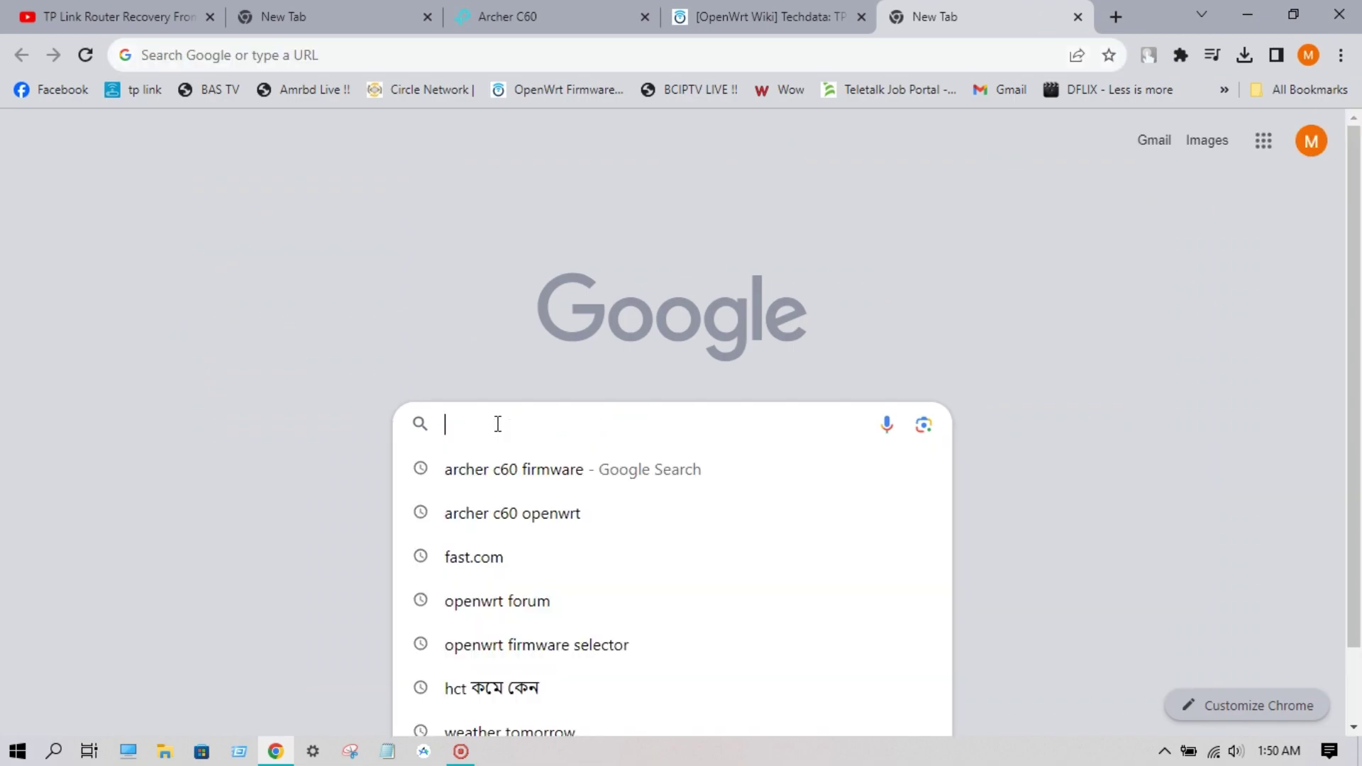
pyautogui.write('tp link 84')
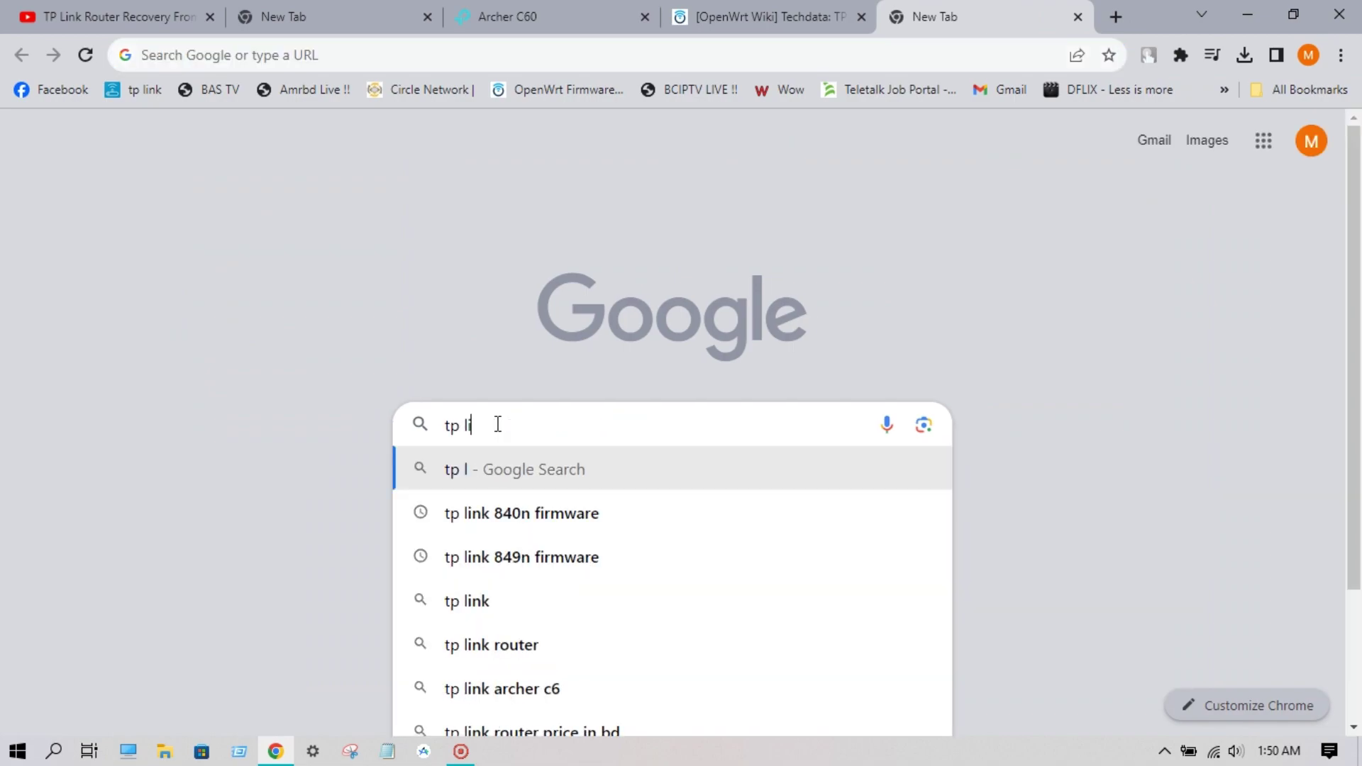
pyautogui.write('0n')
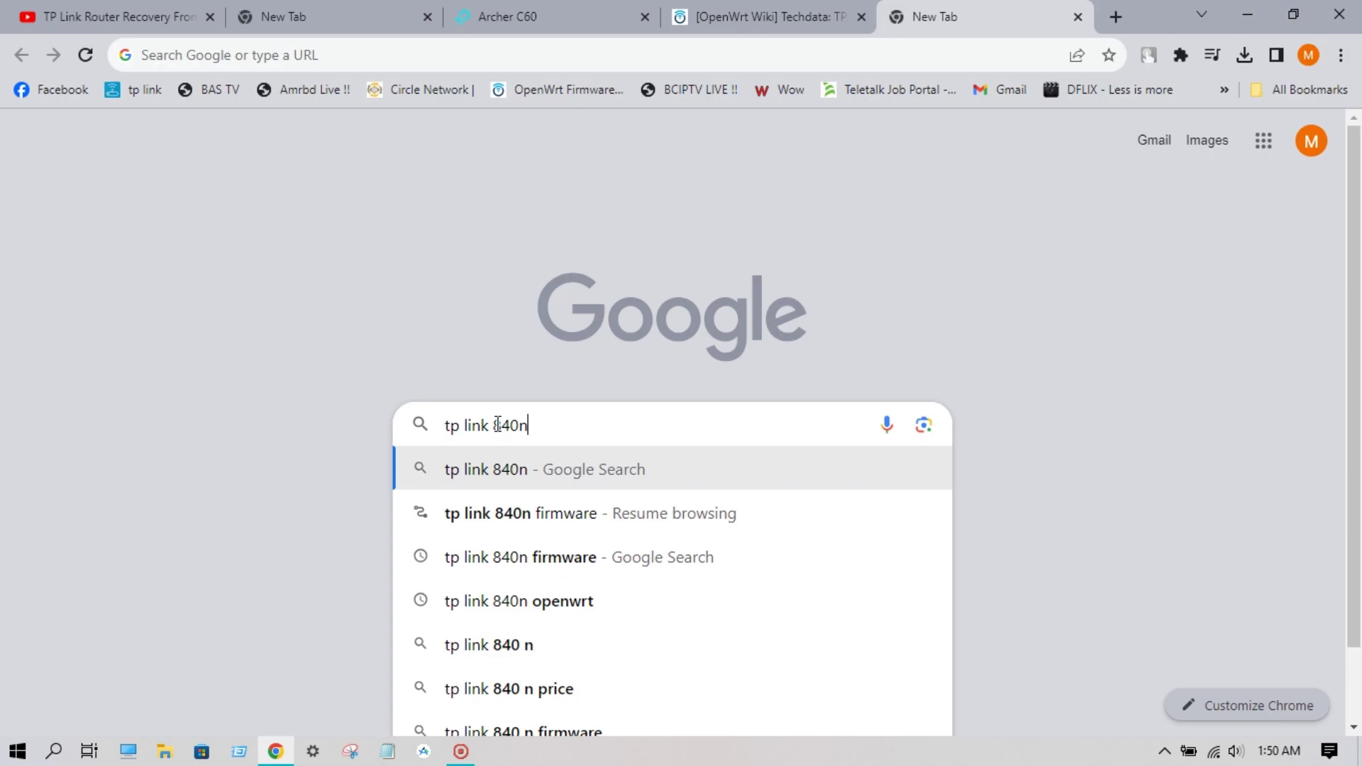
pyautogui.press('Return')
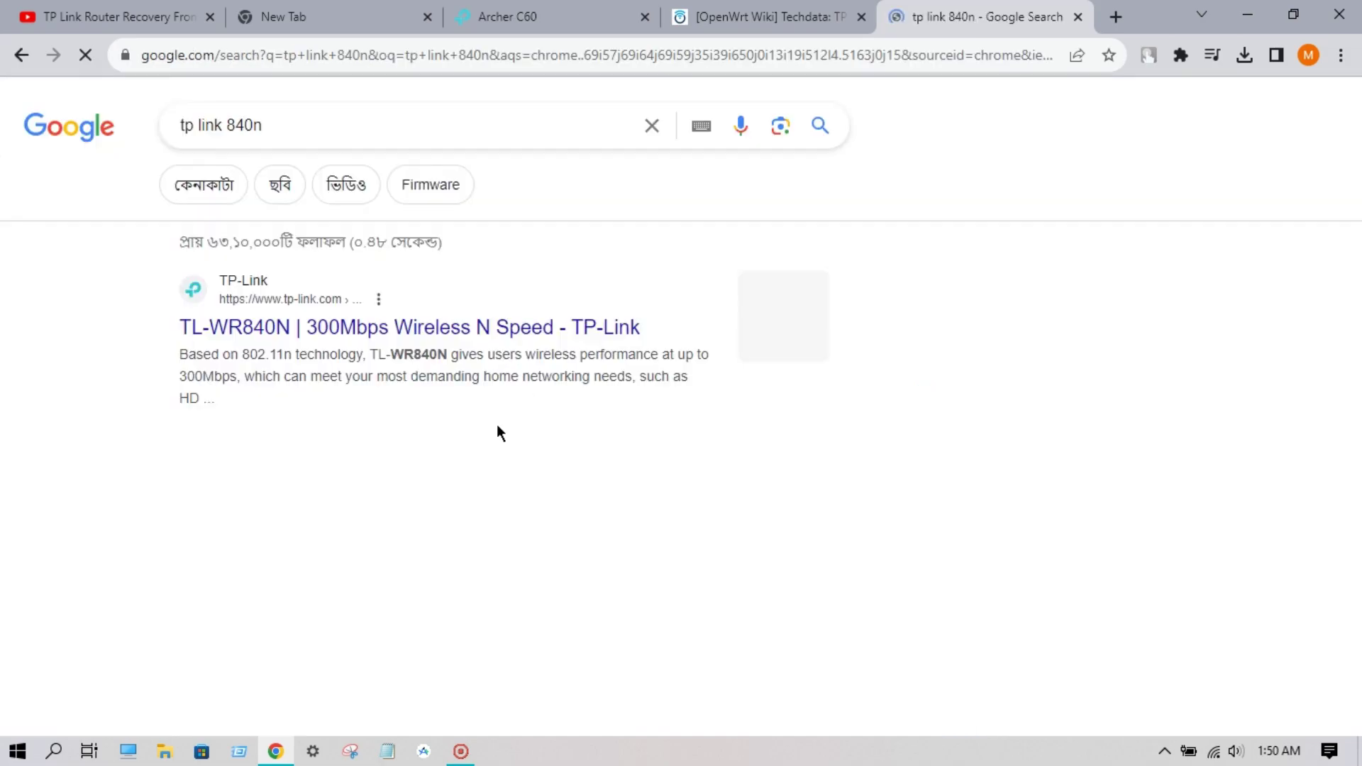
pyautogui.click(787, 338)
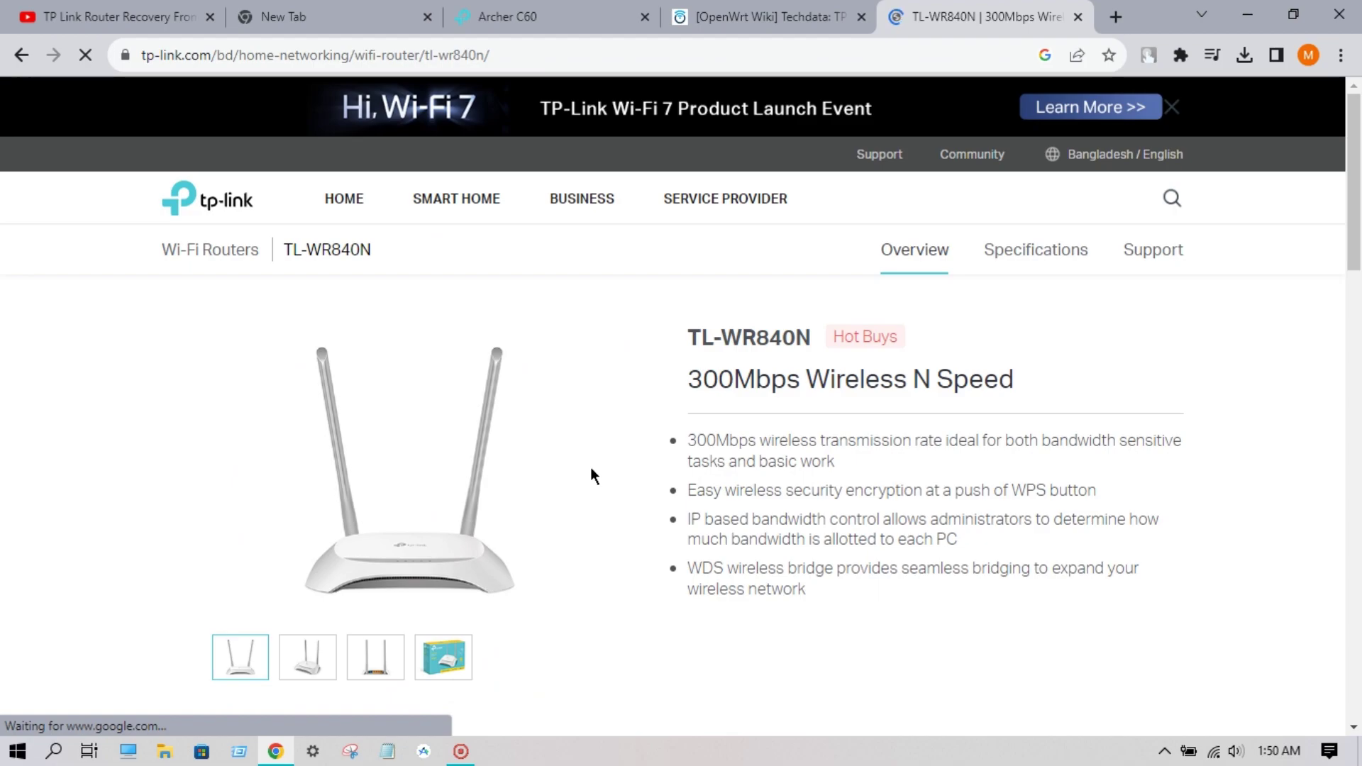
pyautogui.scroll(-1, 582, 483)
pyautogui.scroll(-1, 581, 491)
pyautogui.scroll(1, 582, 491)
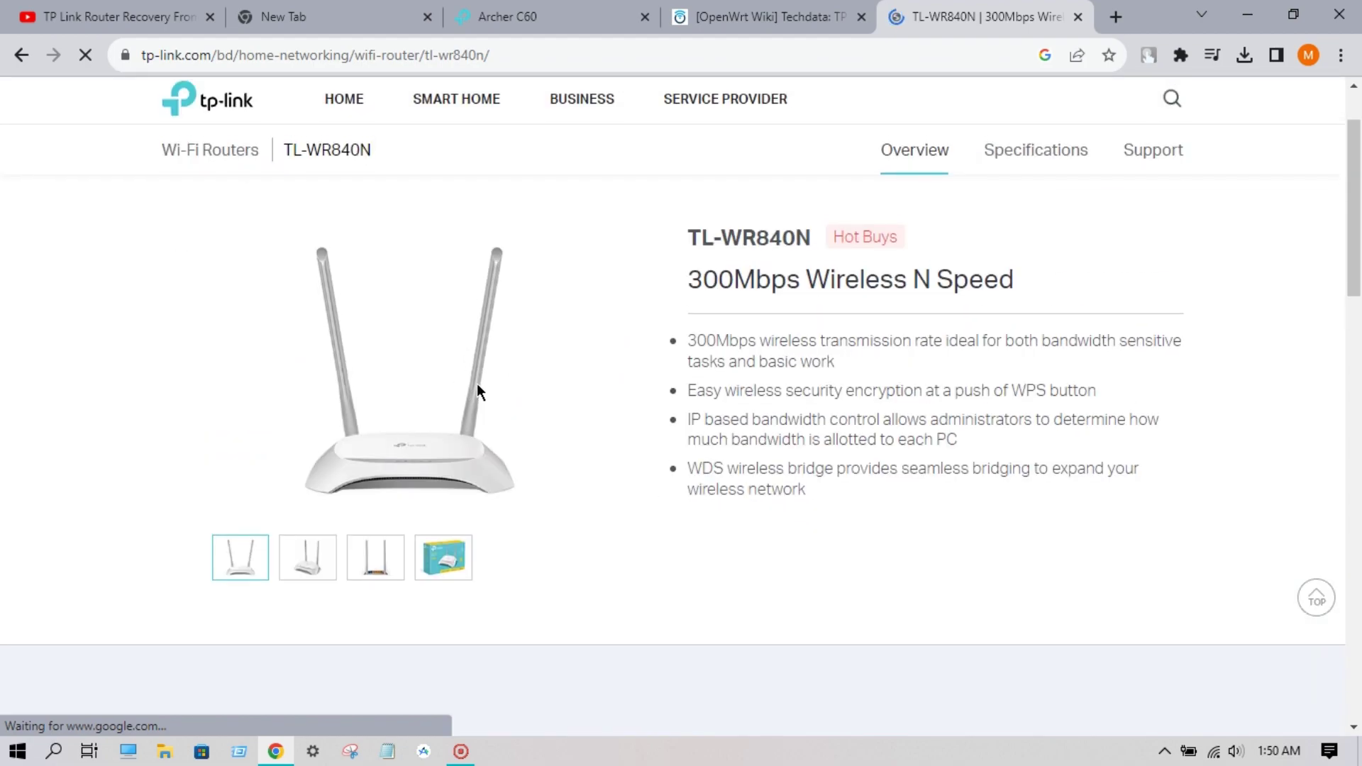
pyautogui.scroll(1, 478, 381)
pyautogui.scroll(-1, 513, 465)
# Change the Google search to "tp link 841n" and view TP-Link's TL-WR841N product page
pyautogui.click(22, 54)
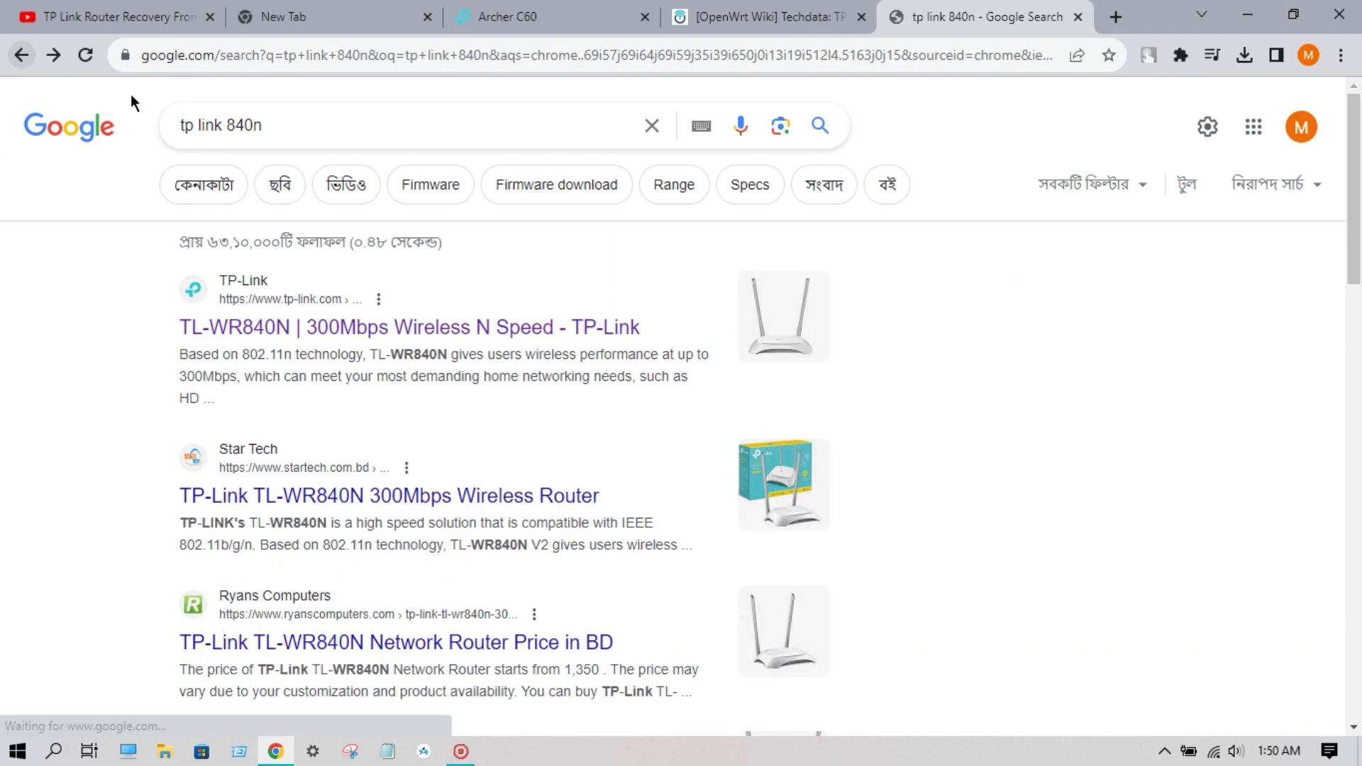
pyautogui.click(254, 125)
pyautogui.press('BackSpace')
pyautogui.write('2')
pyautogui.press('BackSpace')
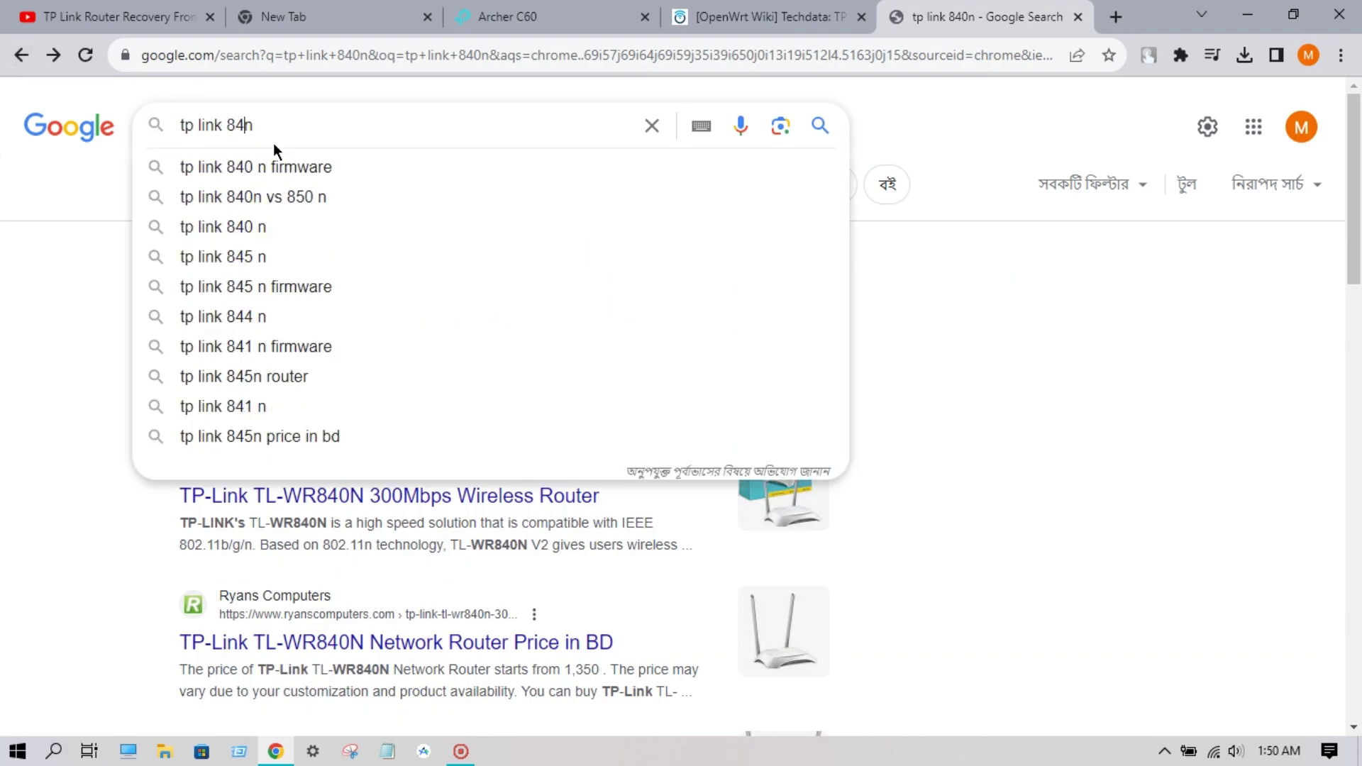
pyautogui.write('1')
pyautogui.press('Return')
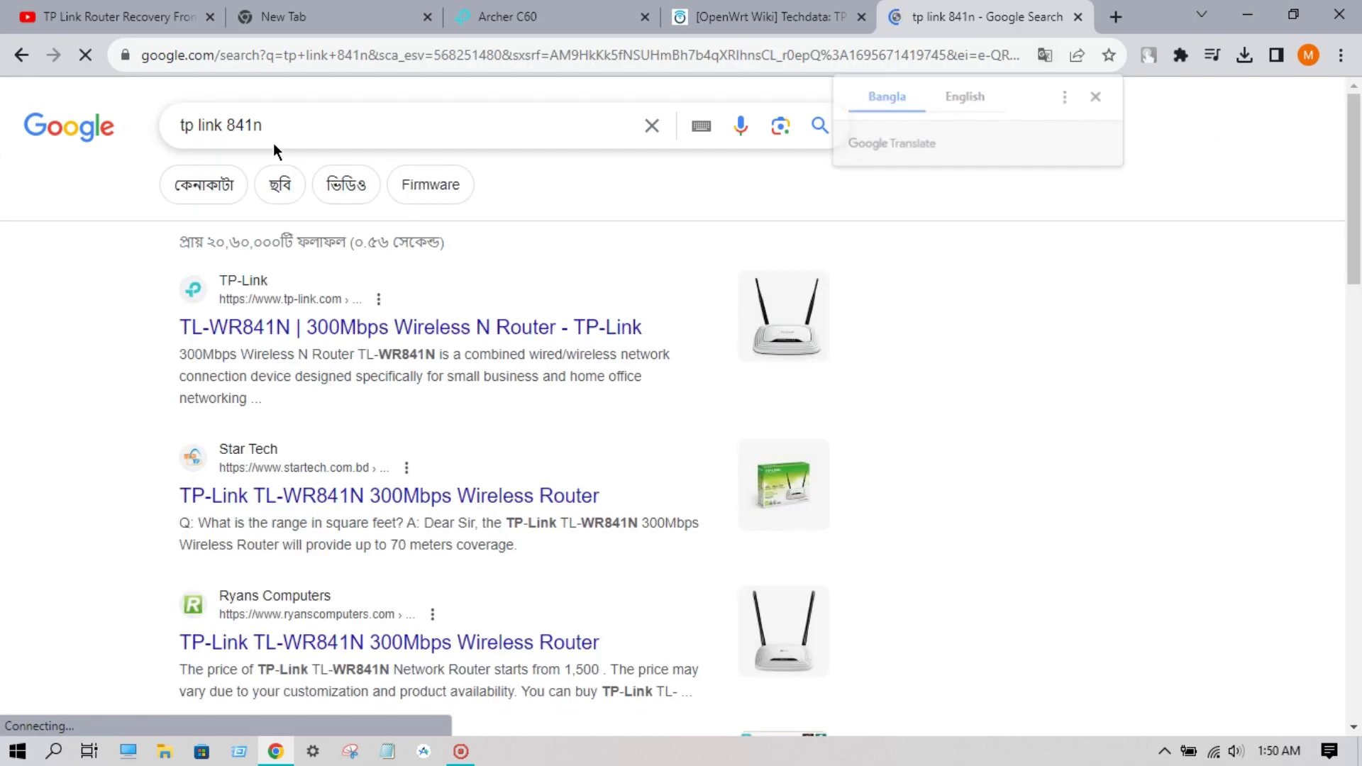
pyautogui.click(806, 311)
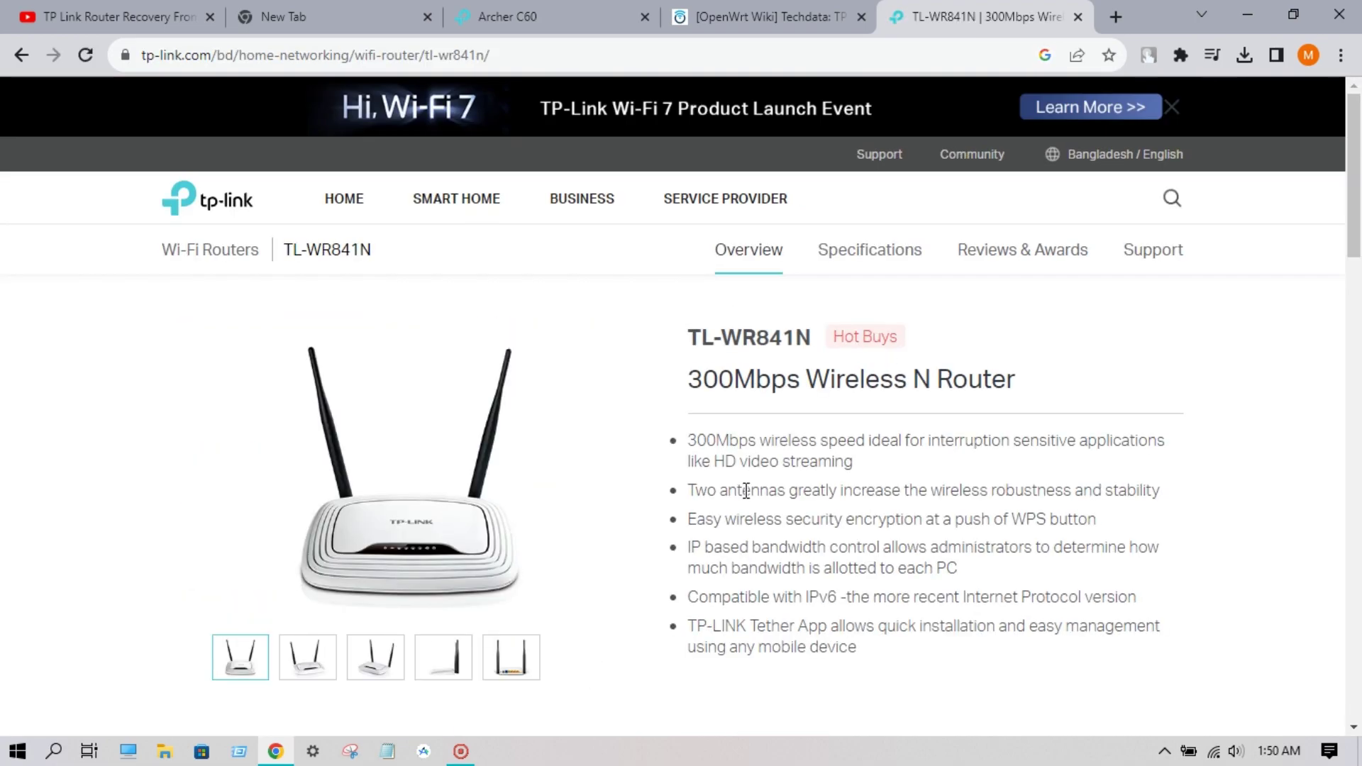
pyautogui.scroll(-1, 917, 451)
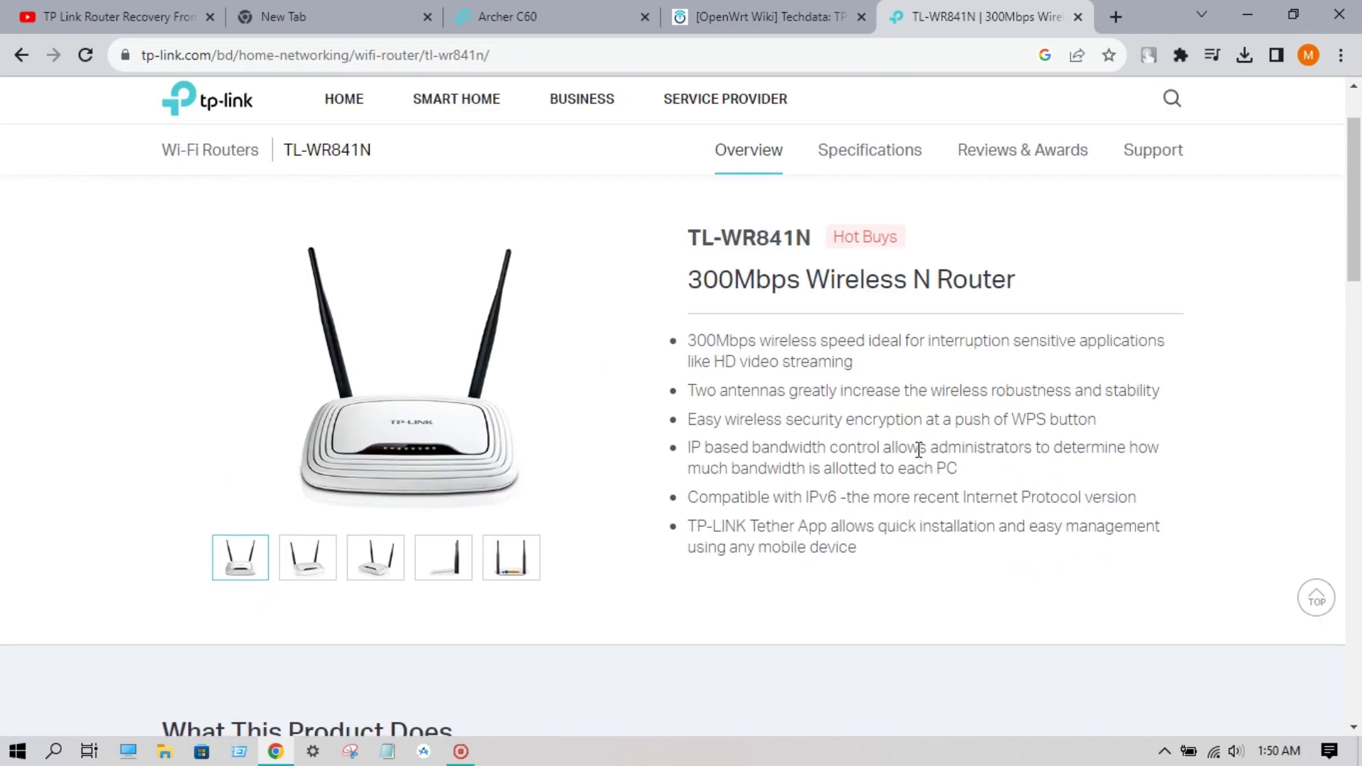
# Check the Archer C60 firmware upgrade progress and return to the start of the TL-WR841N product page
pyautogui.click(525, 16)
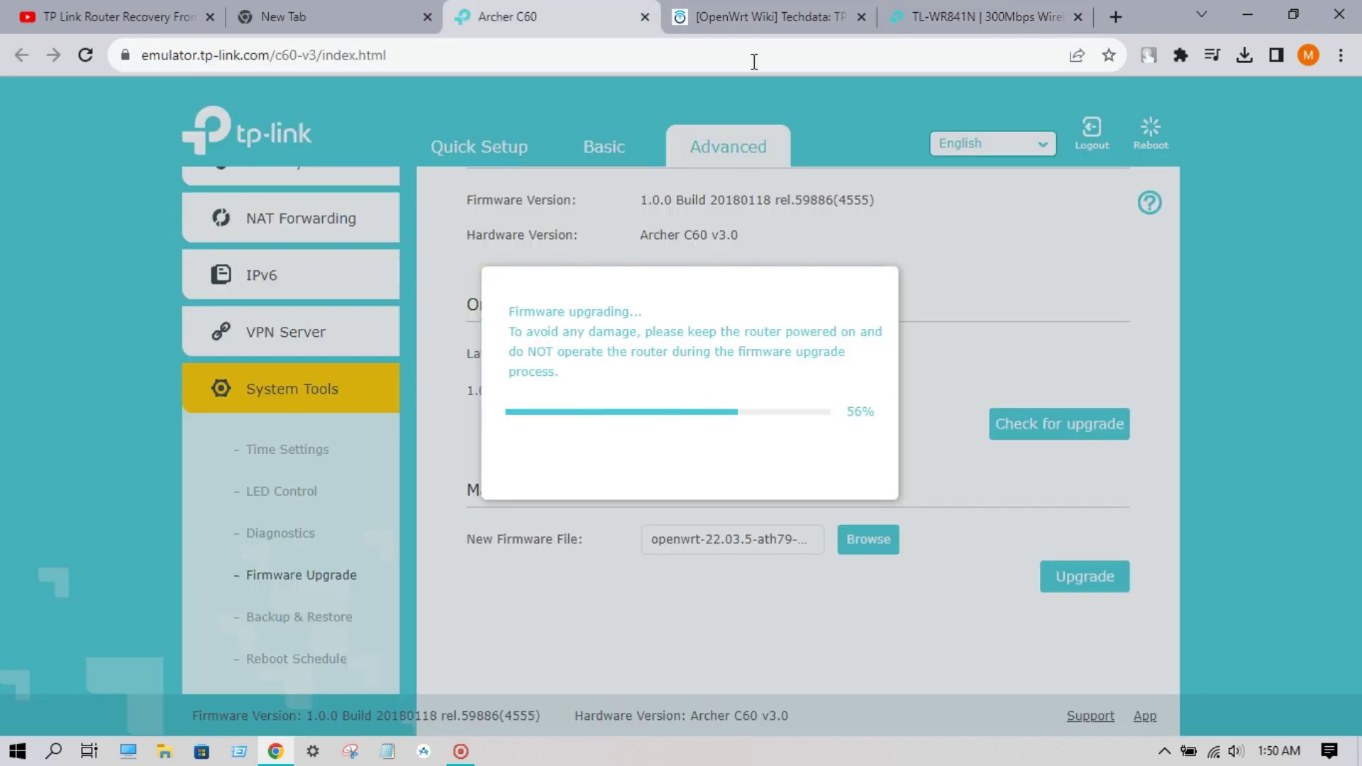
pyautogui.click(933, 8)
pyautogui.scroll(2, 551, 386)
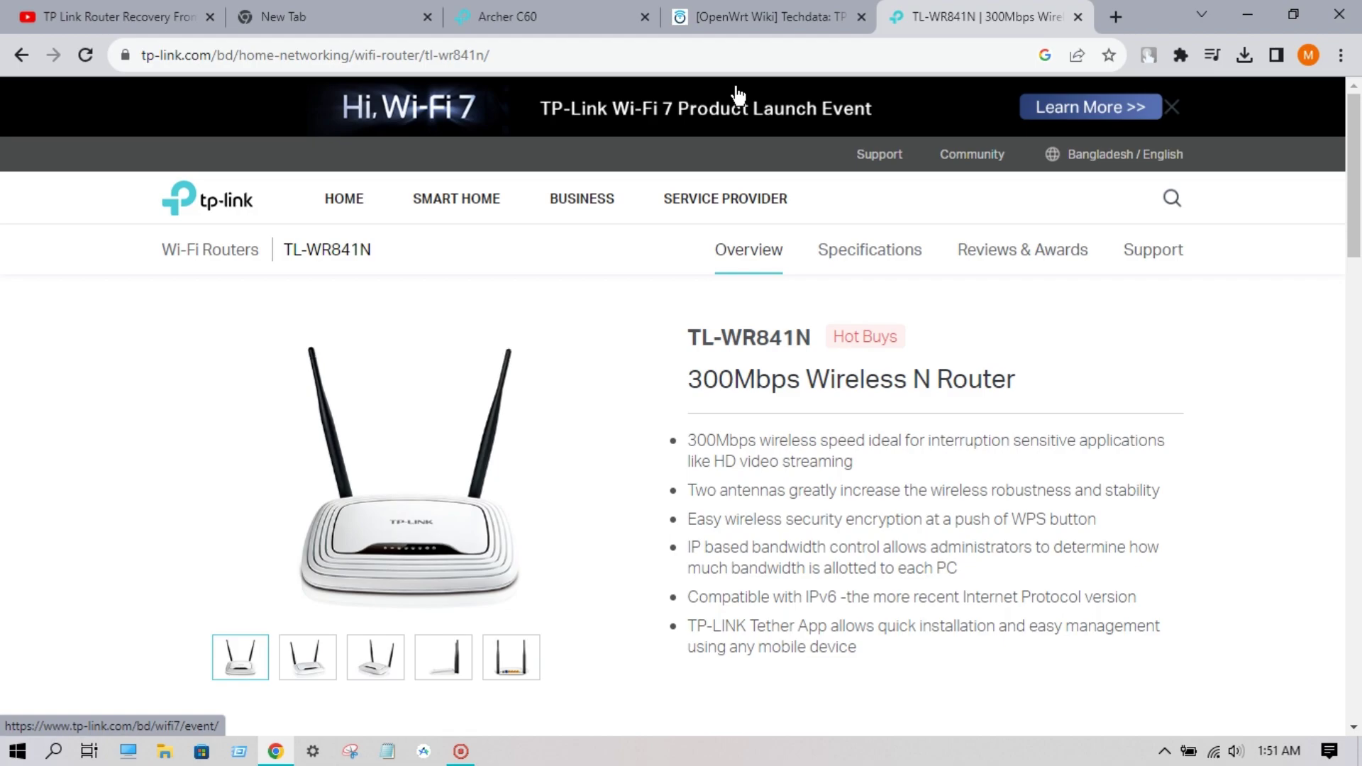
# Revisit the Archer C60 v3 OpenWrt wiki page and look over the YouTube video on TP-Link TFTP router recovery
pyautogui.click(790, 14)
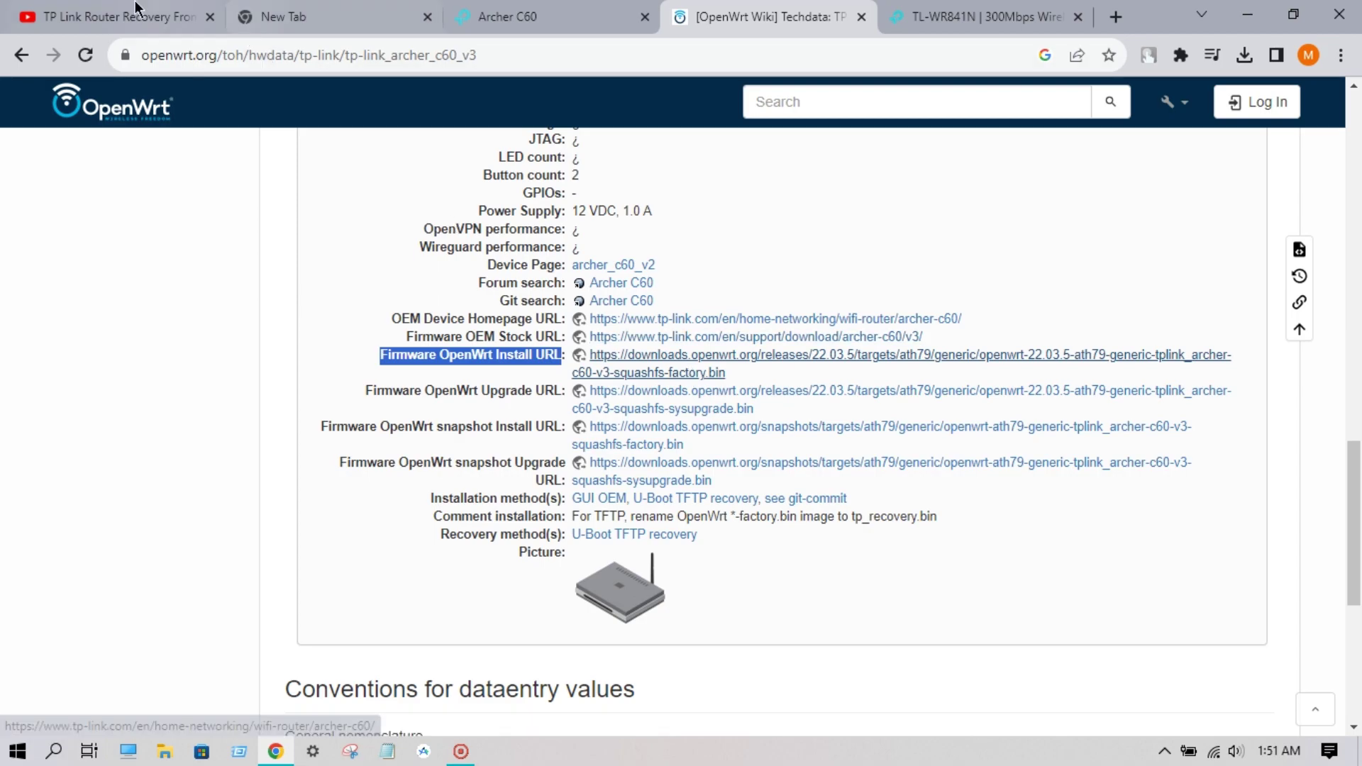
pyautogui.click(117, 16)
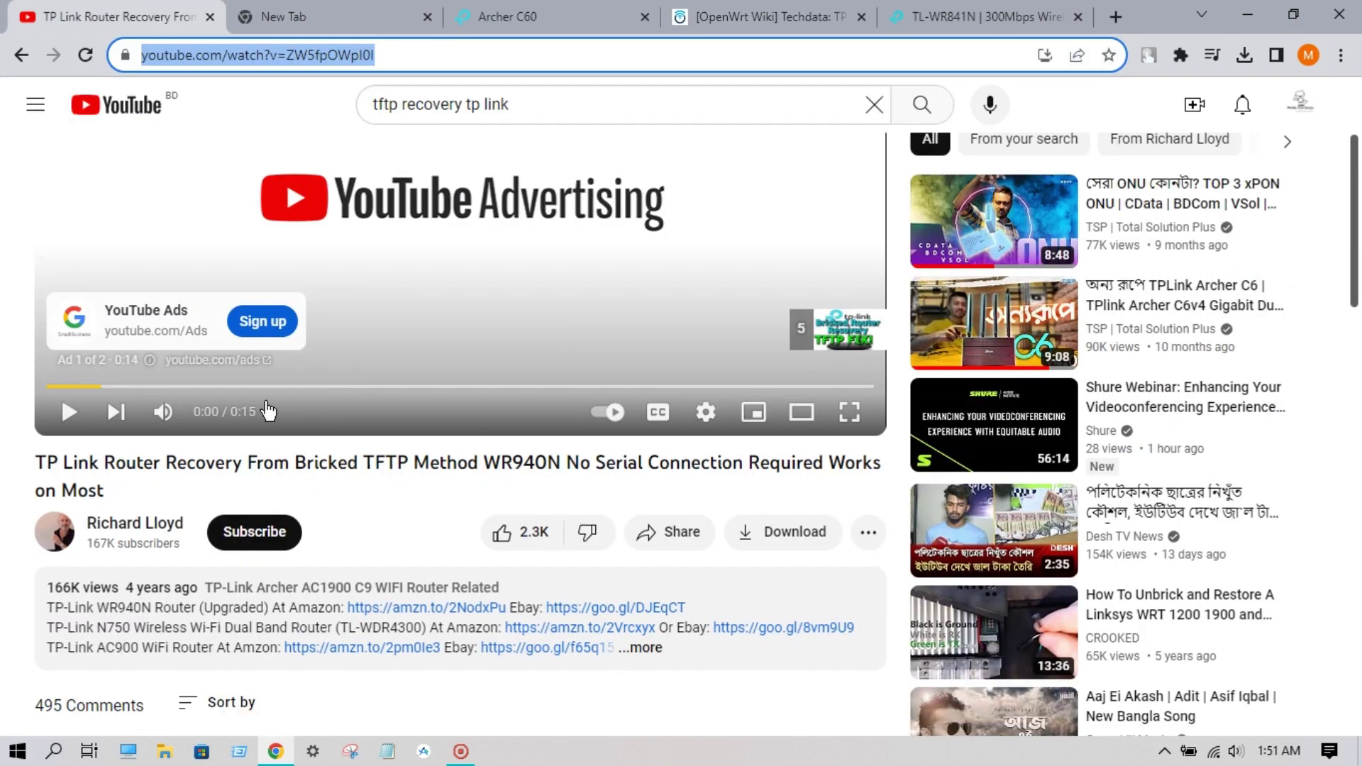
pyautogui.scroll(-3, 454, 452)
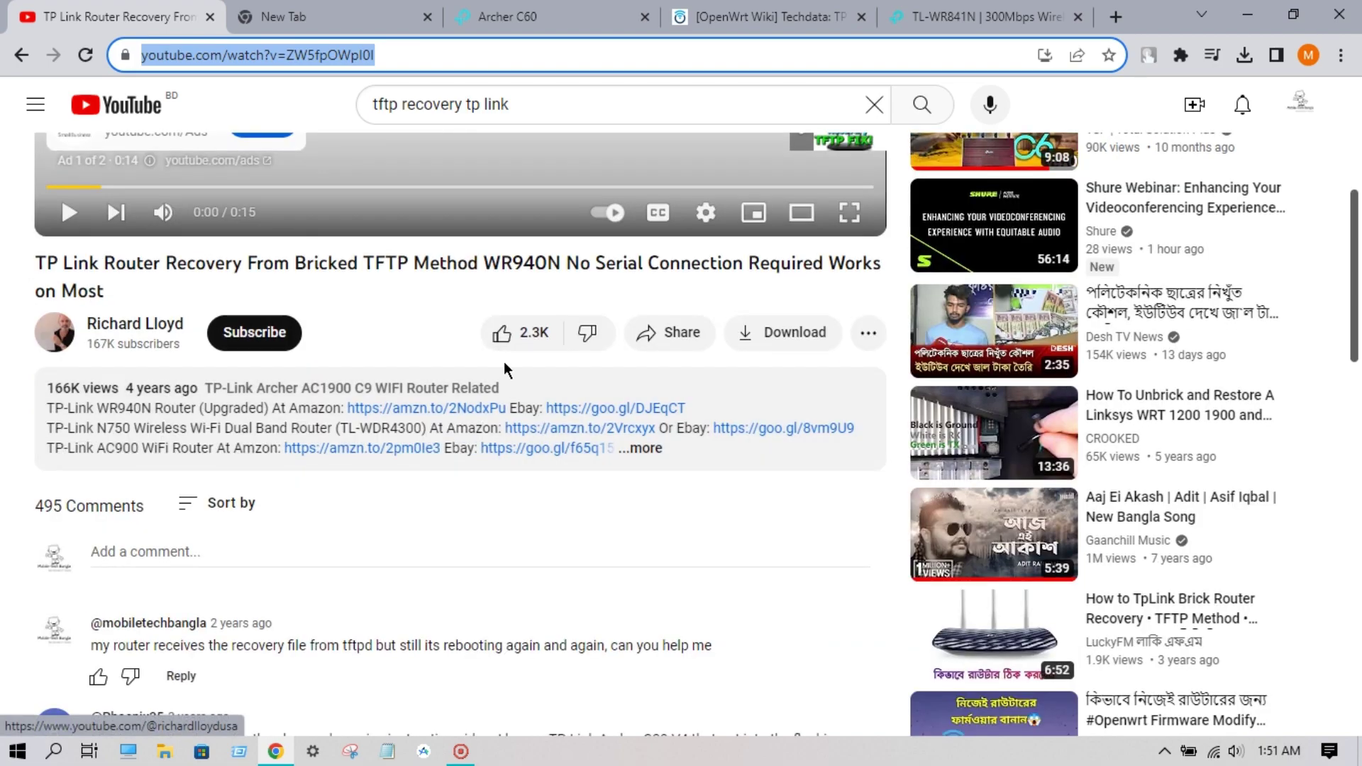
pyautogui.scroll(5, 514, 362)
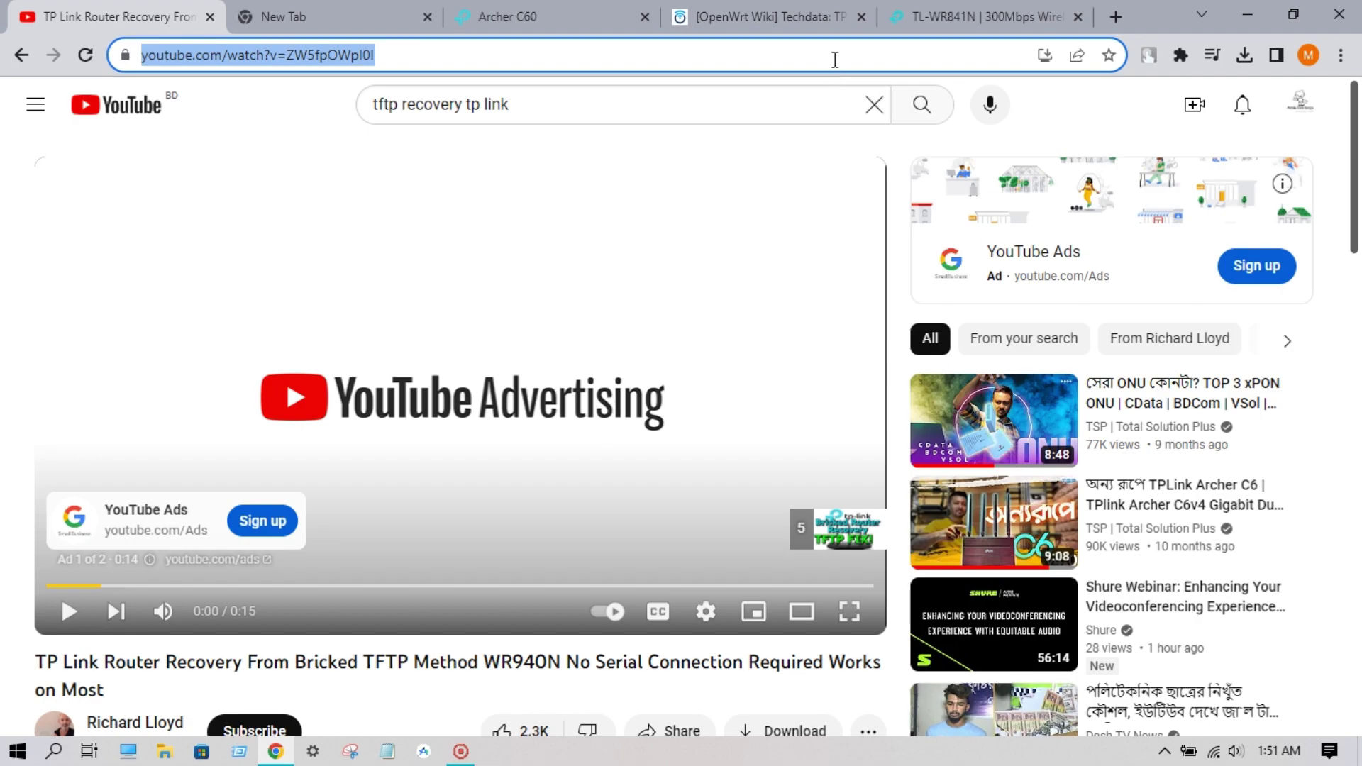
# View the TL-WR841N page once more, check the Archer C60 emulator tab, and bring up the Captura recorder window
pyautogui.click(983, 17)
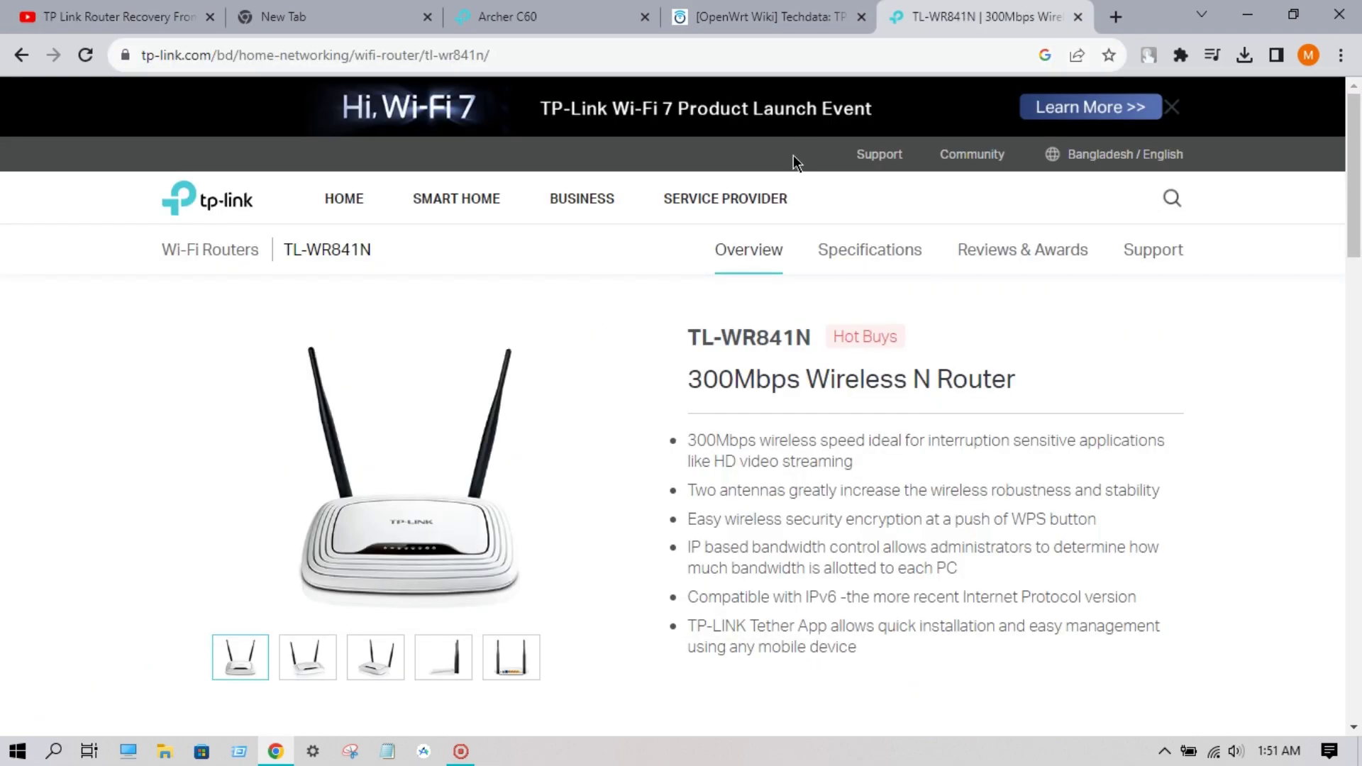
pyautogui.click(539, 17)
pyautogui.click(461, 751)
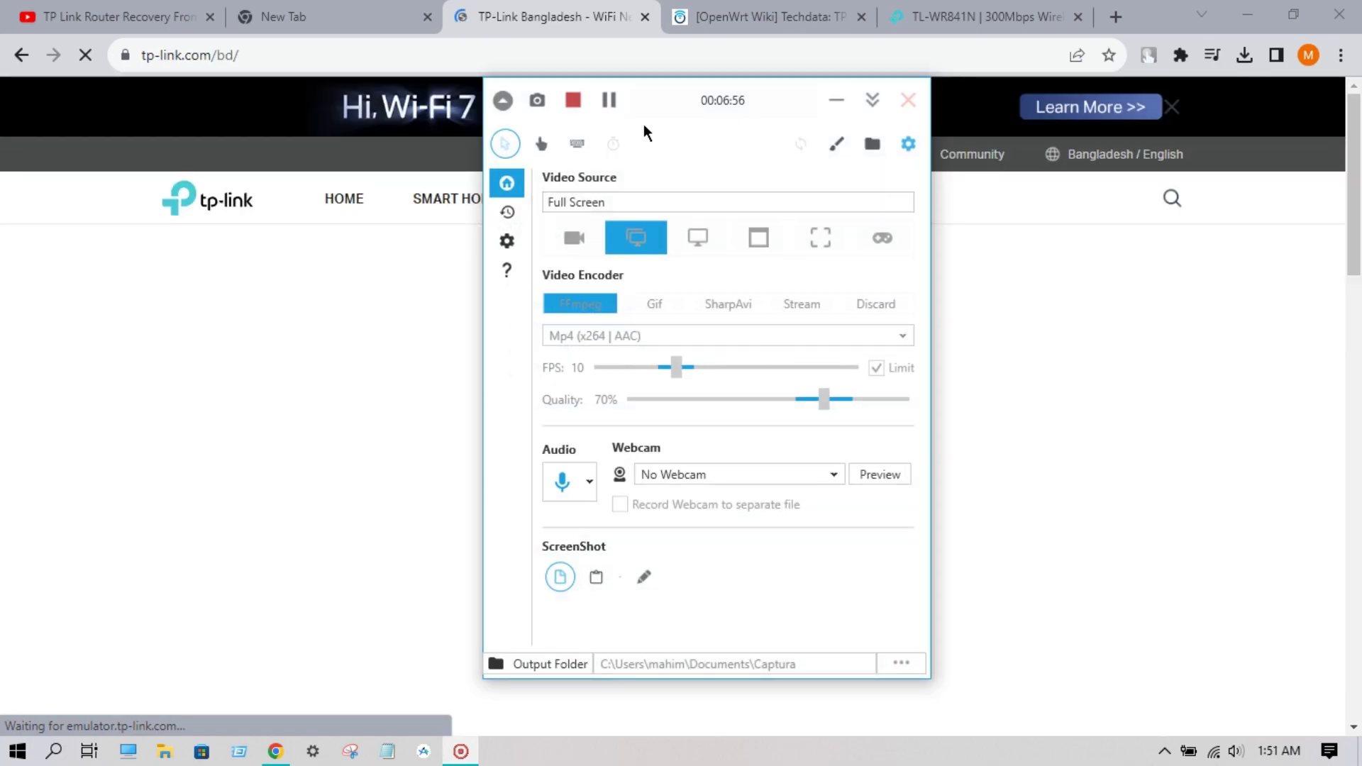